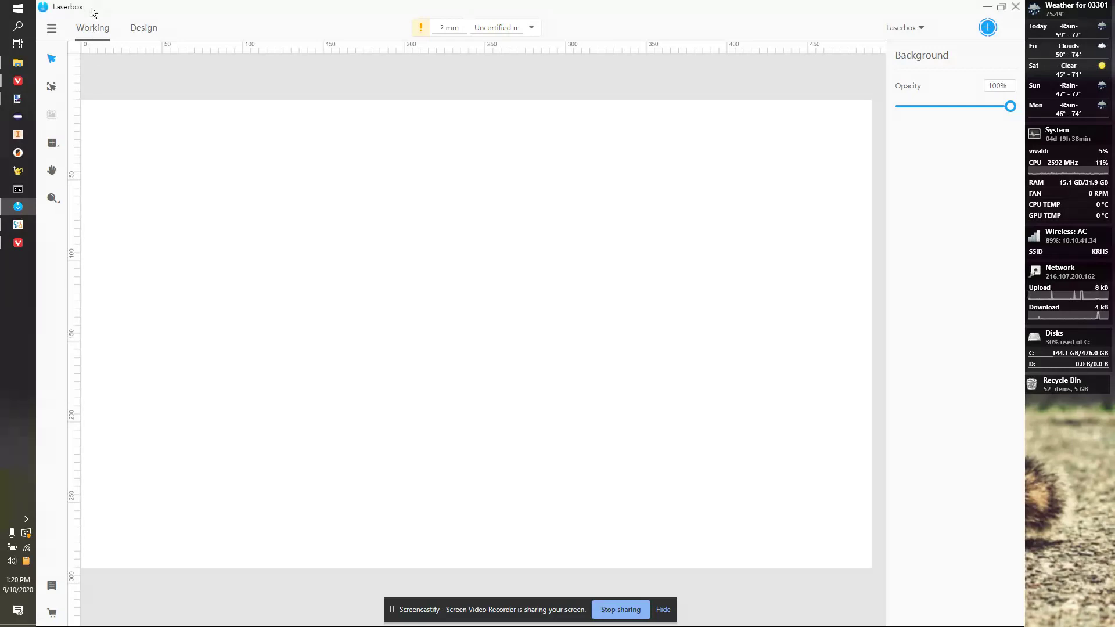
Switch from Working to the Design workspace to get the drawing tools.
left_click(139, 28)
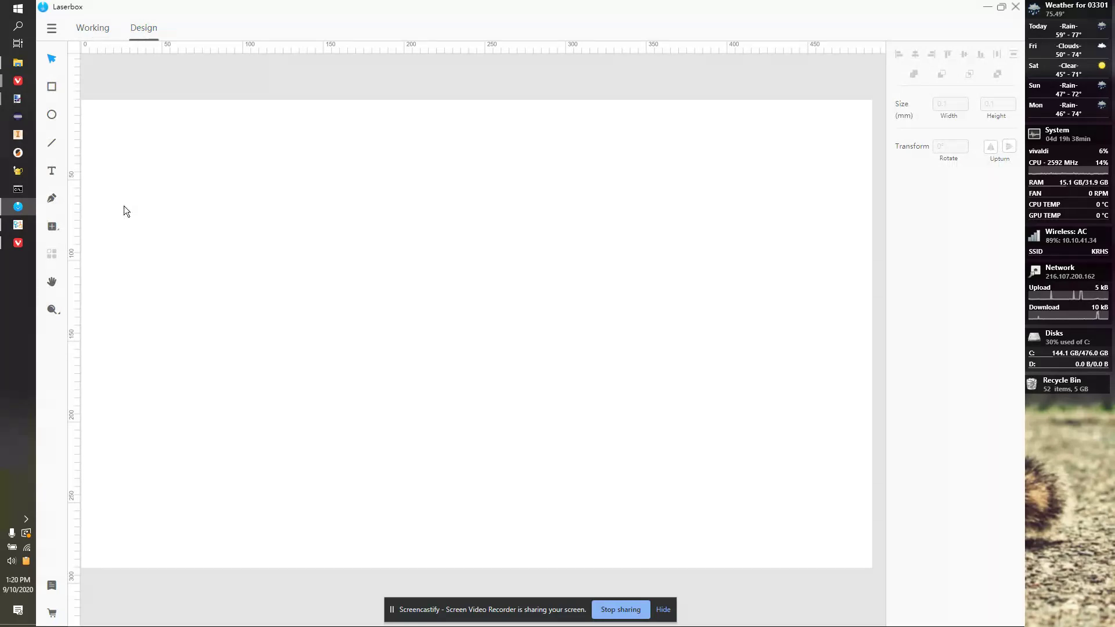
Add a text object with the first name and surname on two lines, then select all its text.
left_click(53, 173)
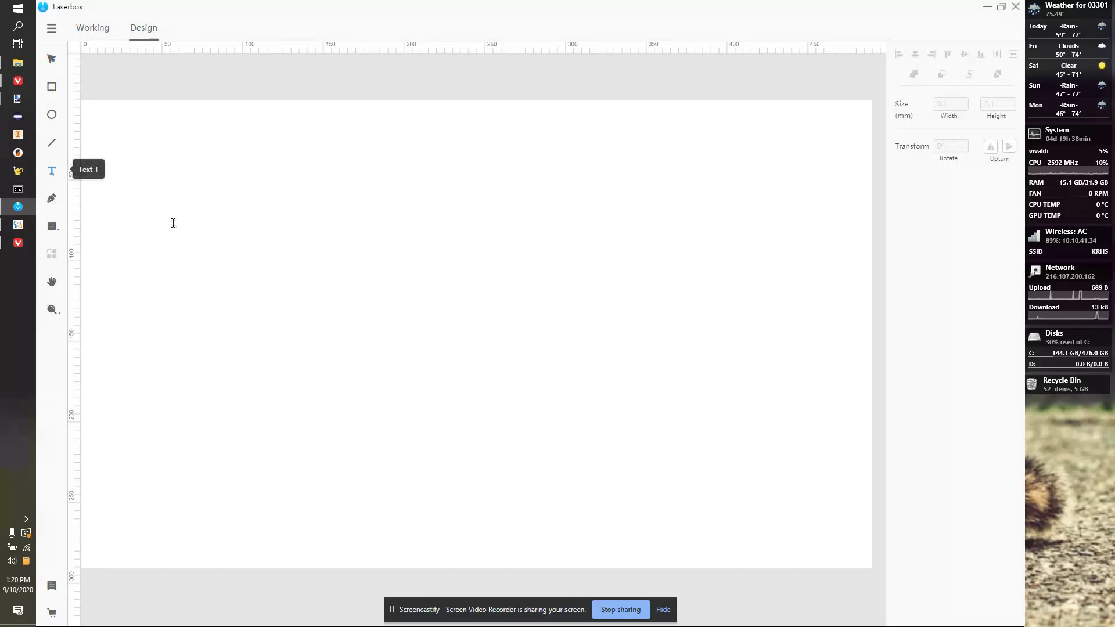
left_click(177, 226)
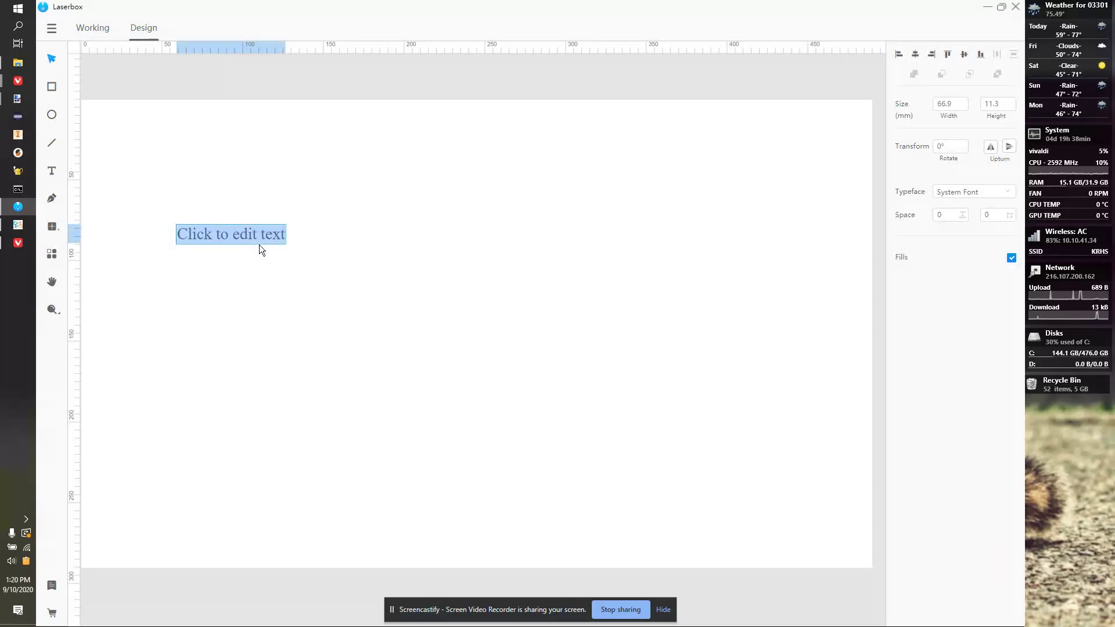
key("Return")
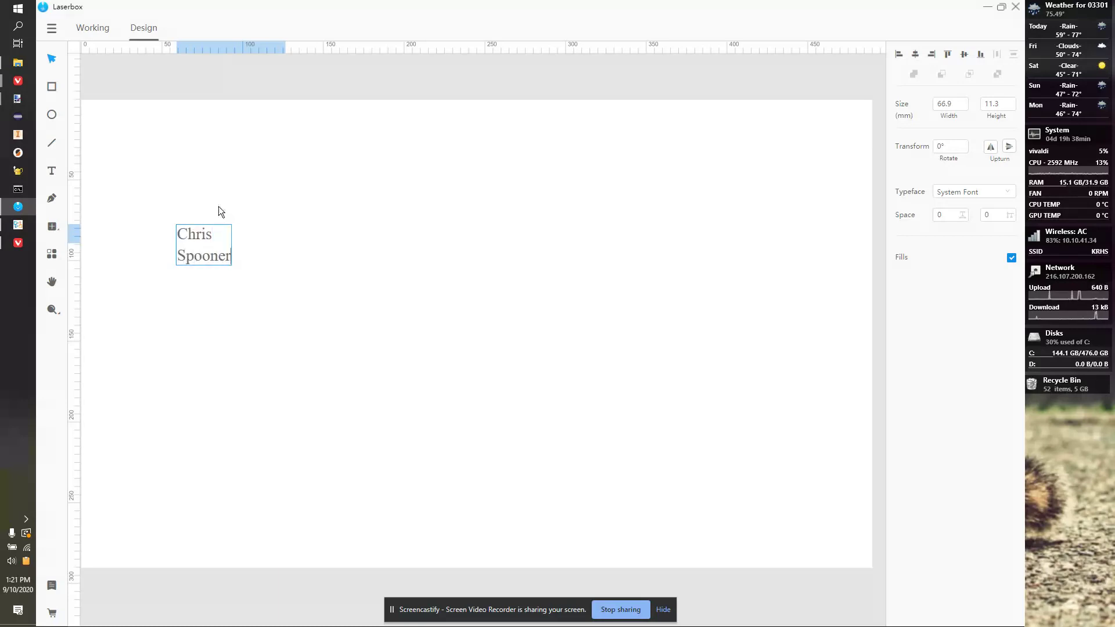
double_click(217, 247)
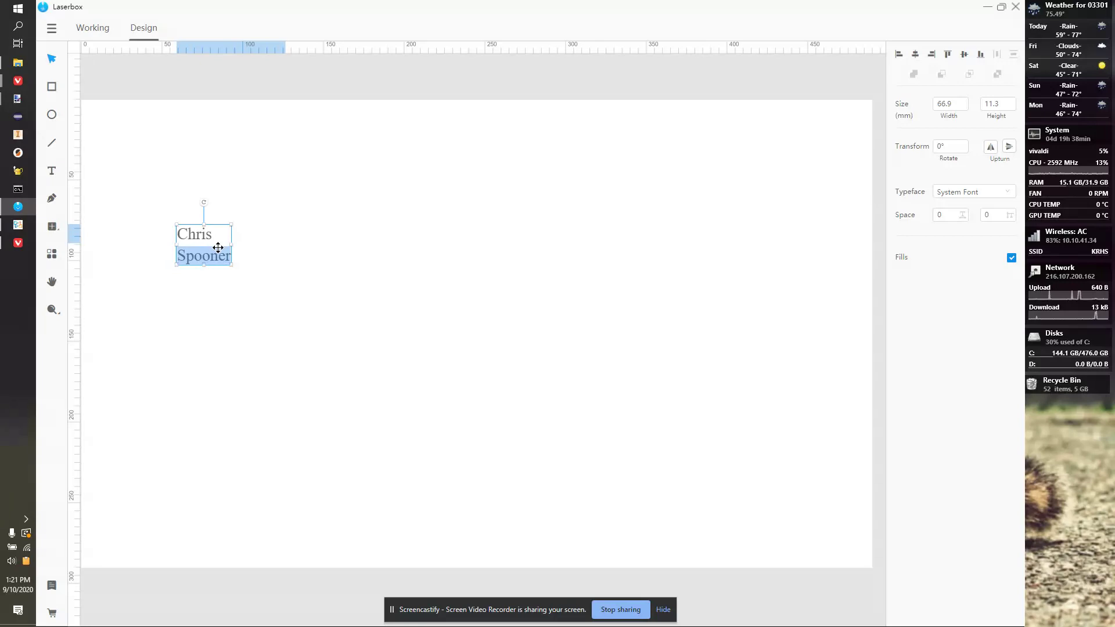
left_click(217, 247)
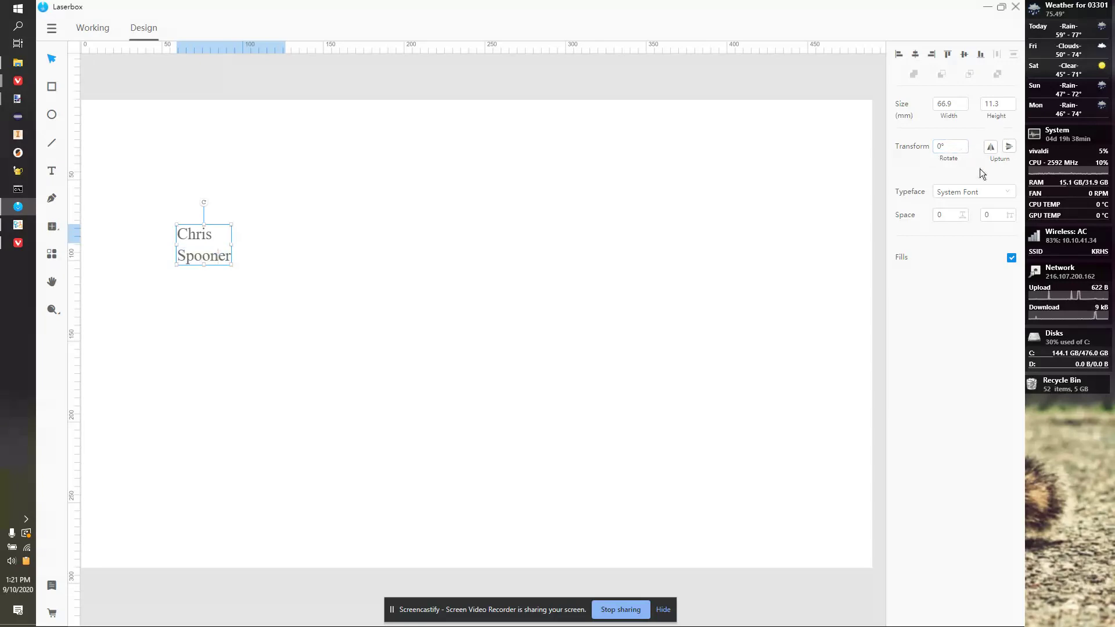
key("ctrl+a")
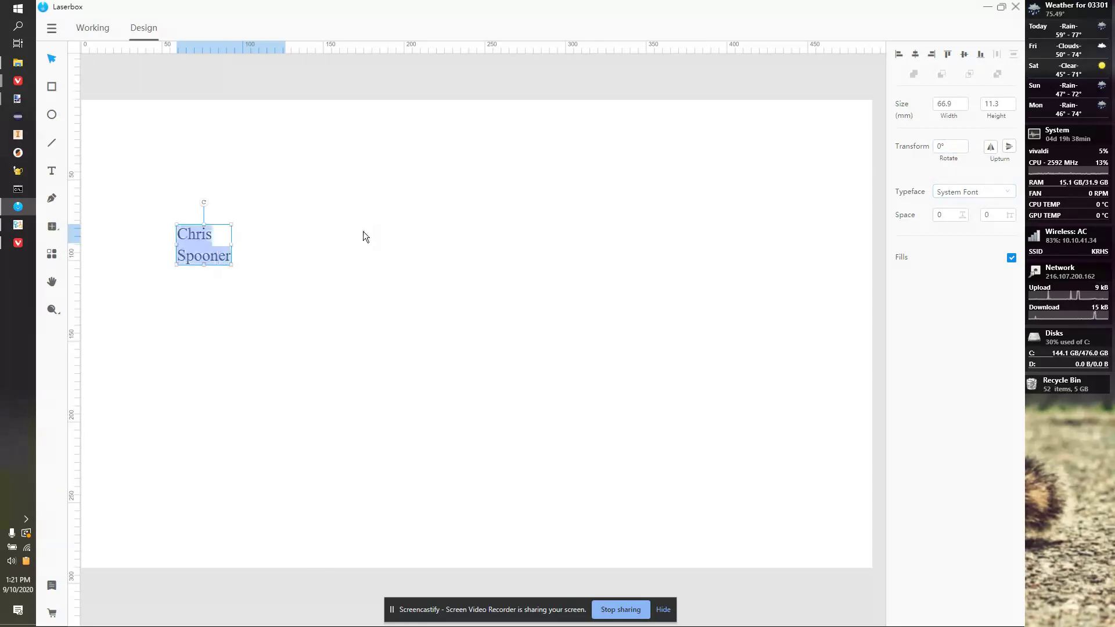
Set the name text's typeface to ROG Fonts so both lines render in blocky capitals.
left_click(974, 194)
left_click(959, 193)
scroll(960, 264, "down", 5)
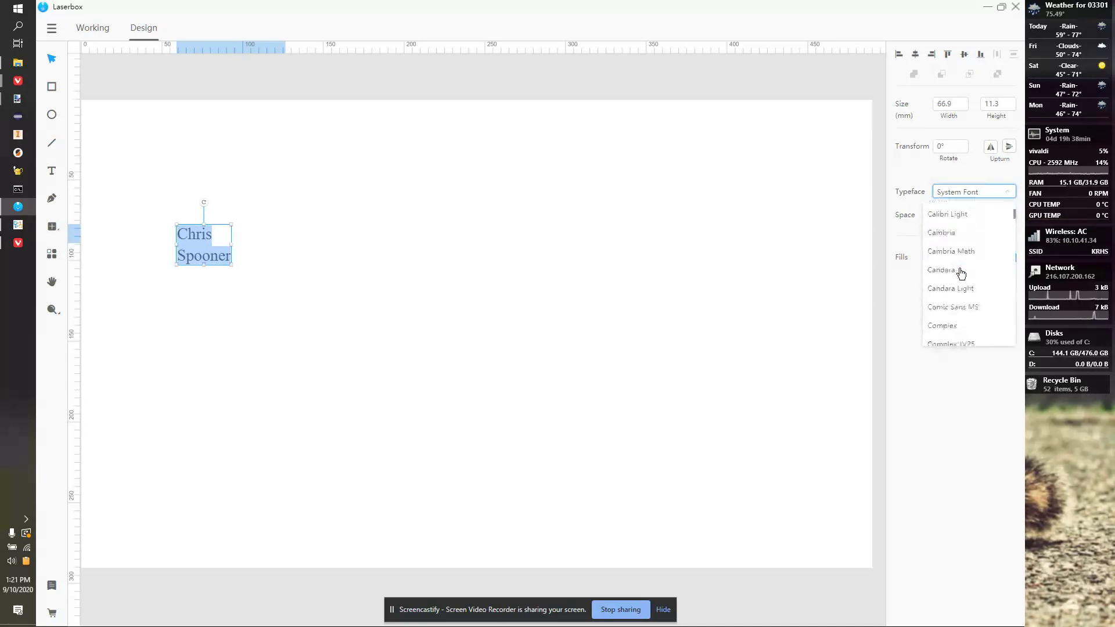
scroll(962, 275, "down", 10)
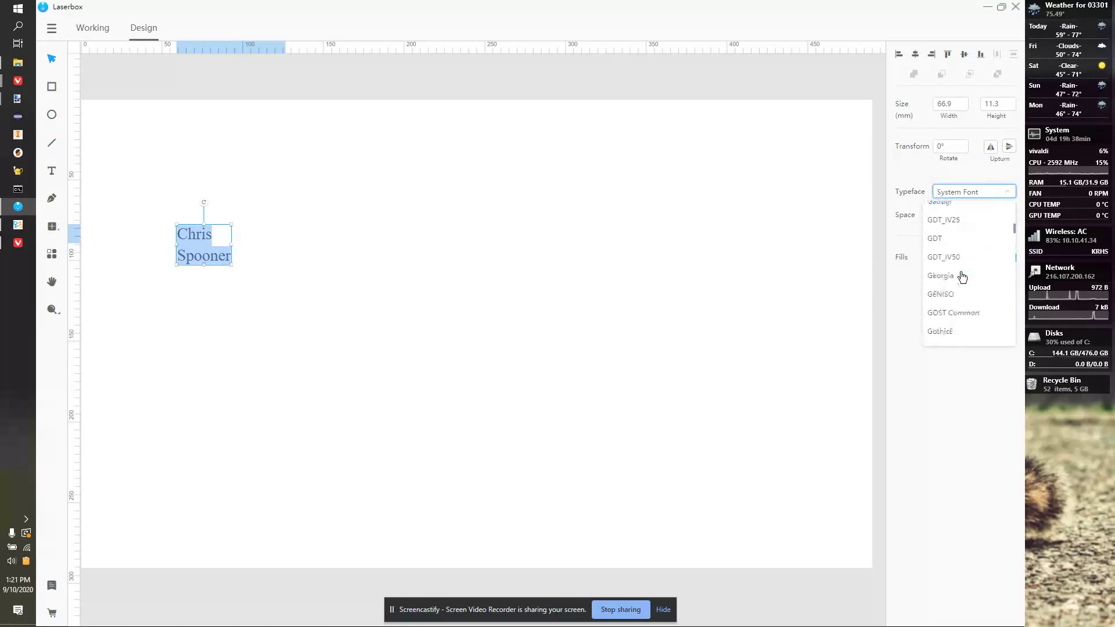
scroll(962, 277, "down", 10)
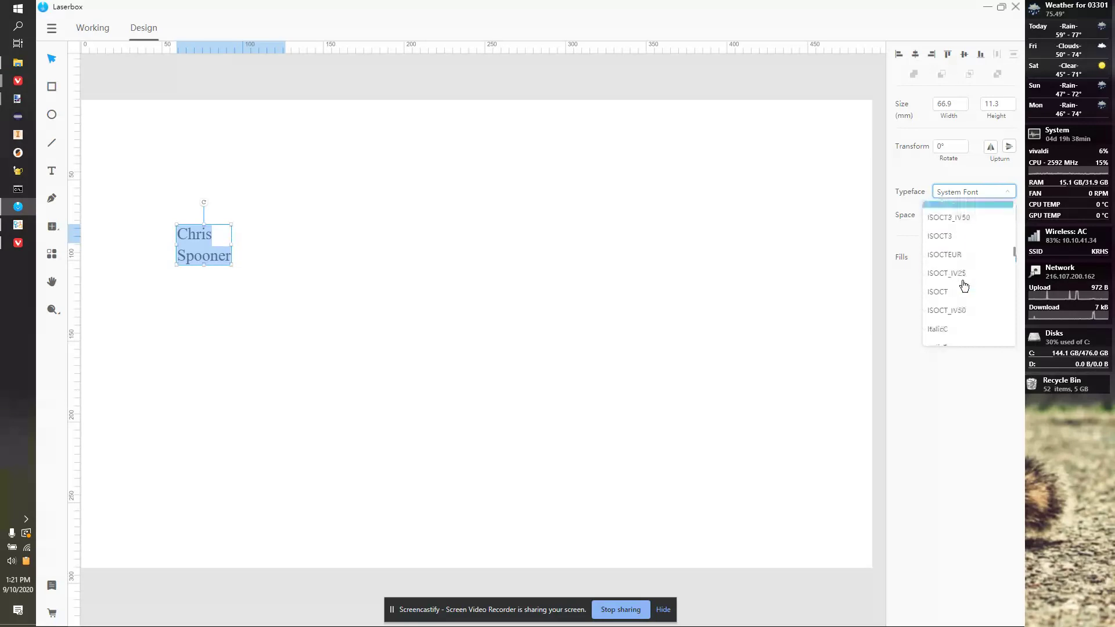
scroll(963, 285, "down", 10)
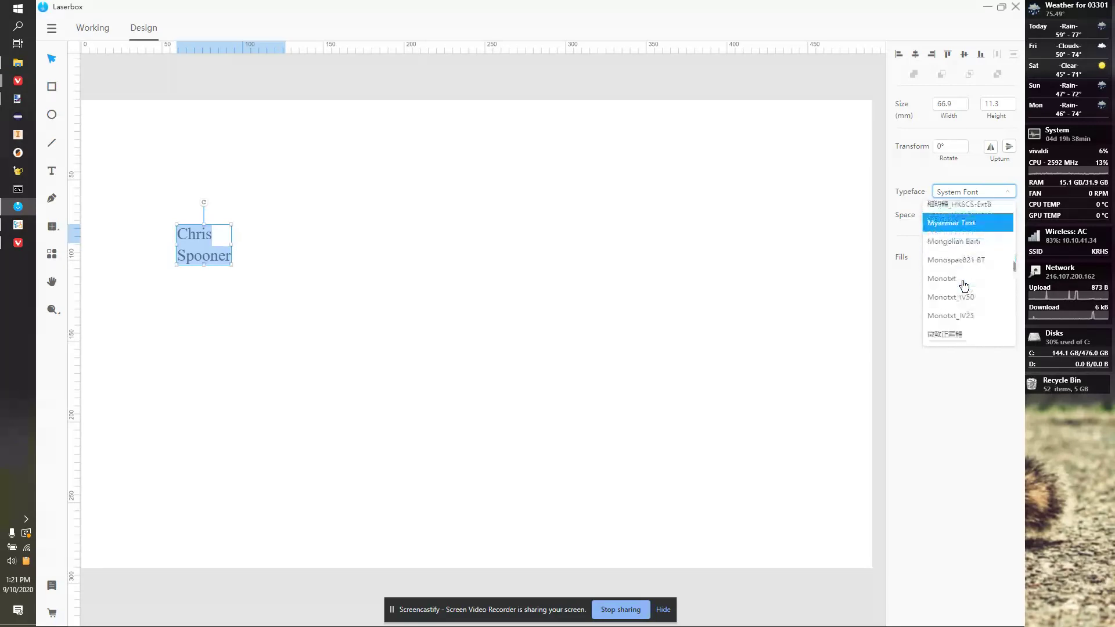
scroll(966, 287, "down", 10)
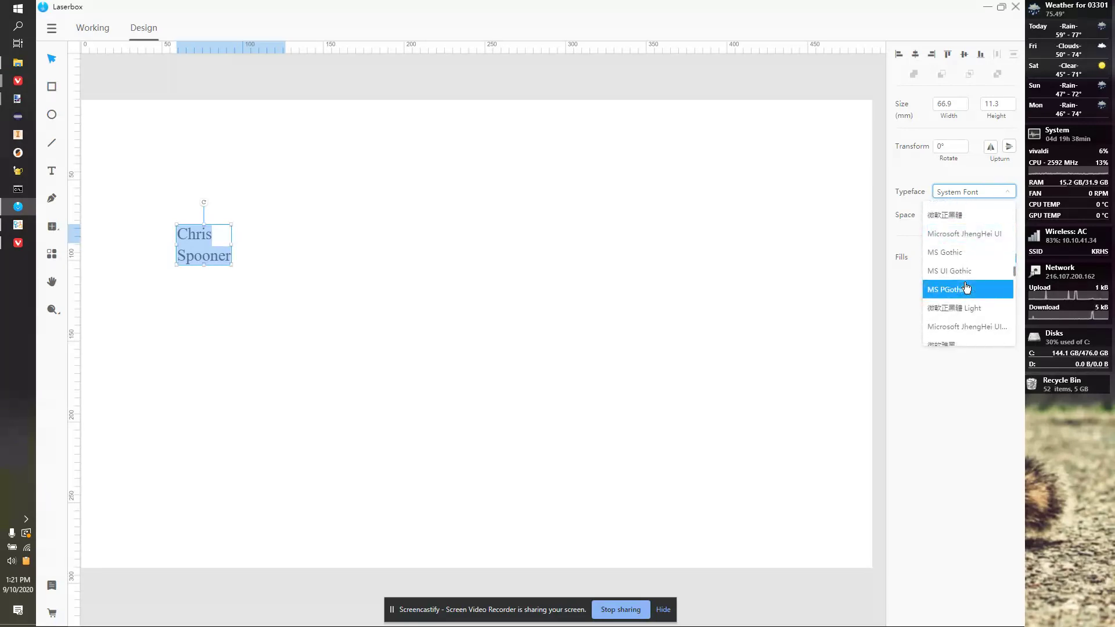
scroll(971, 289, "down", 4)
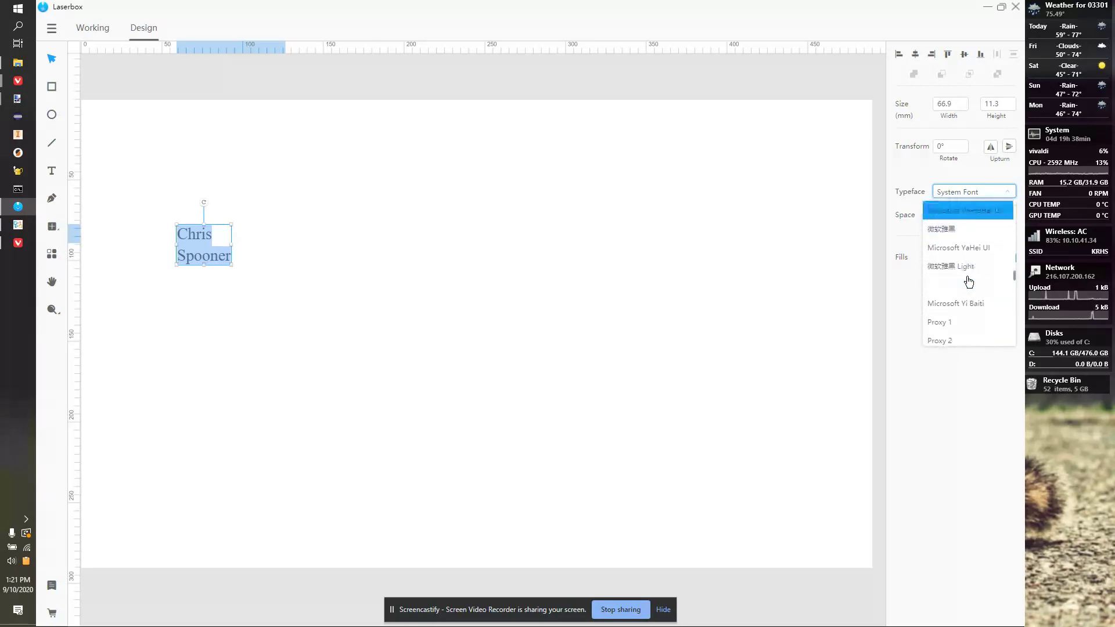
scroll(976, 290, "down", 10)
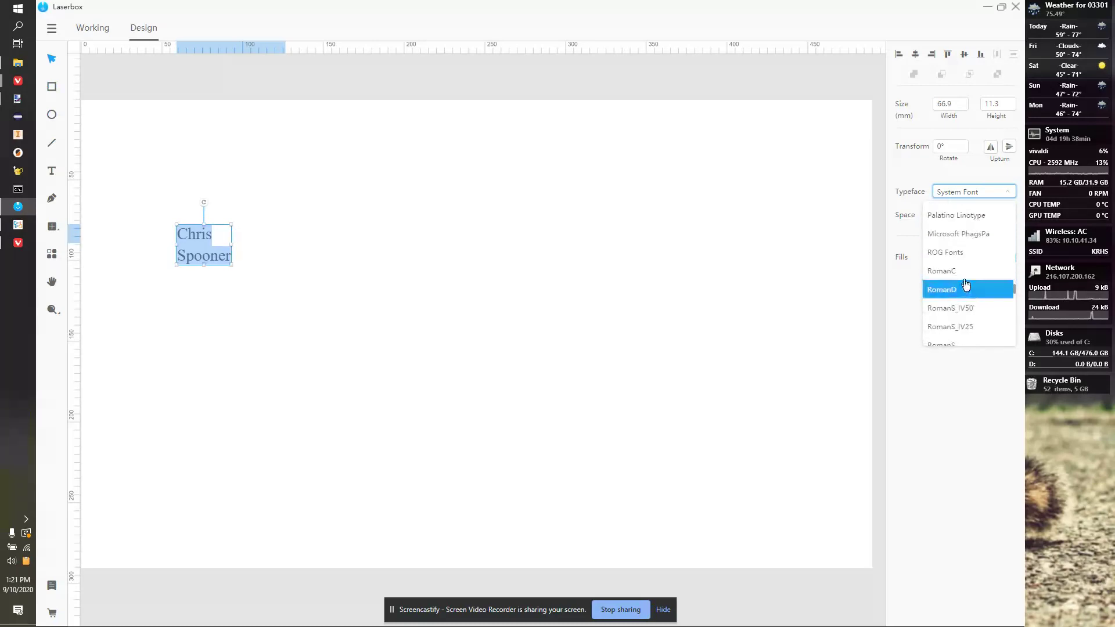
left_click(963, 253)
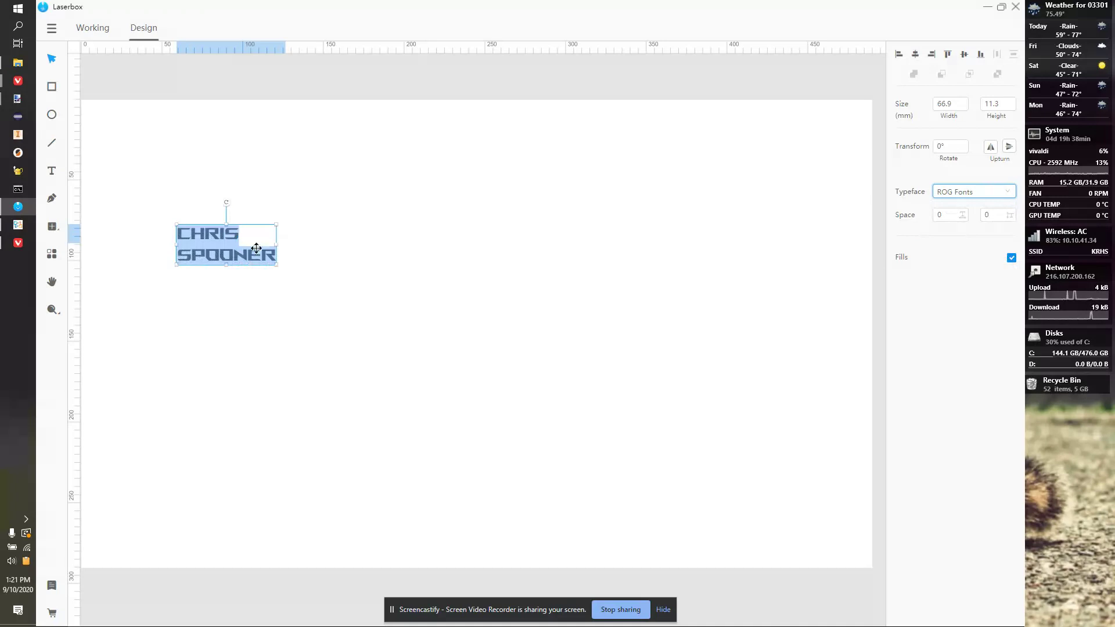
left_click(217, 236)
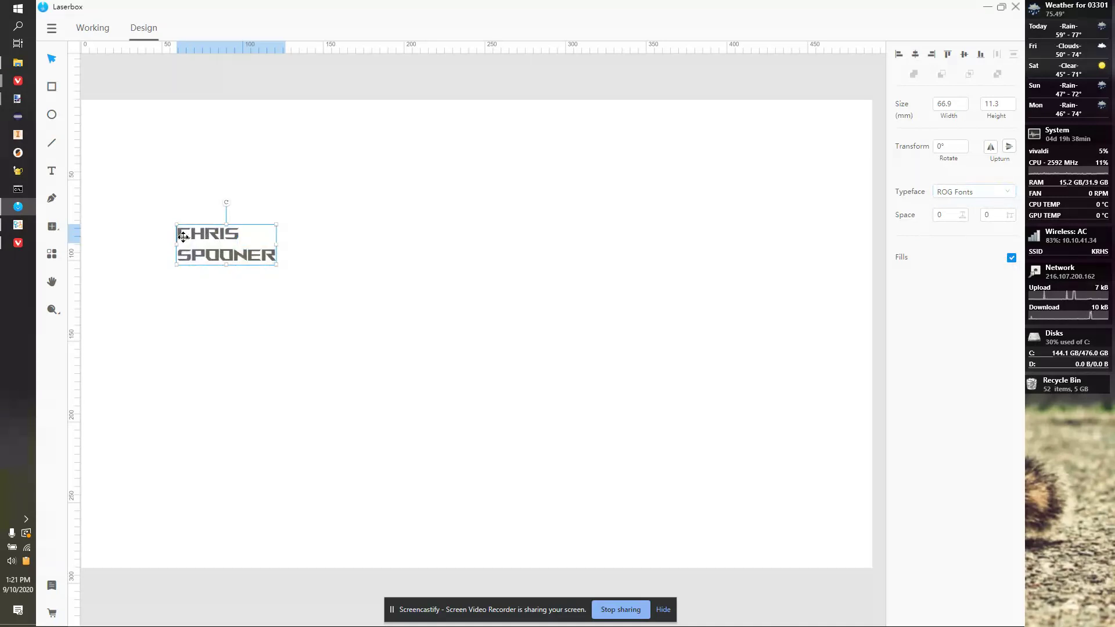
Delete the surname line from the name text box, leaving only the first name.
double_click(255, 244)
double_click(254, 253)
key("BackSpace")
key("BackSpace")
left_click(266, 246)
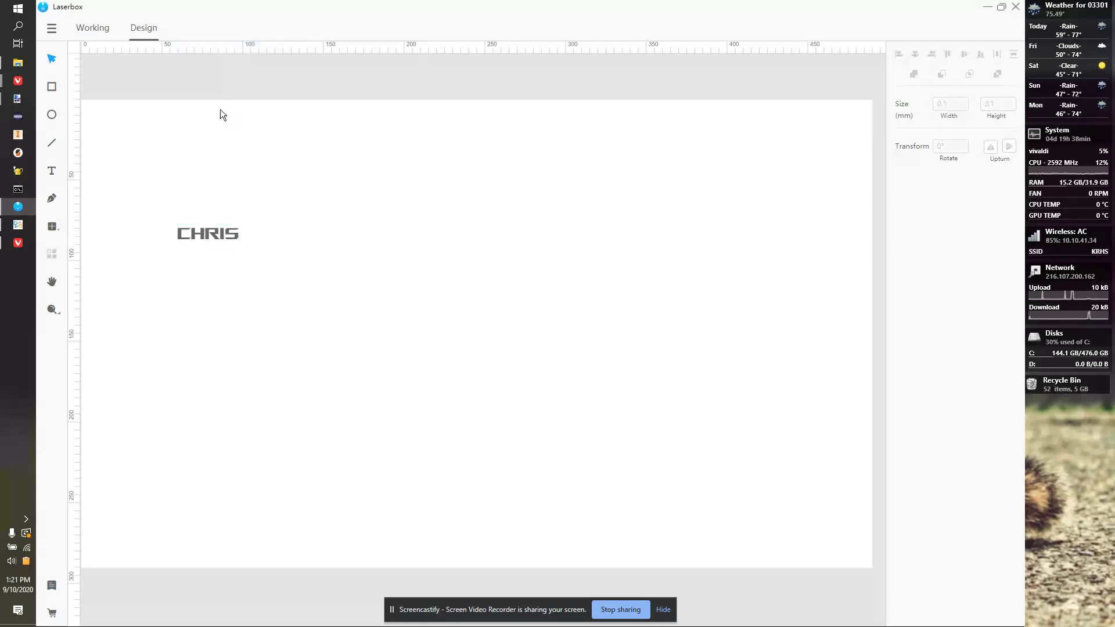
Add the surname as a separate text object below the first name, set in ROG Fonts.
left_click(51, 170)
left_click(211, 271)
type("Spooner")
left_click(259, 276)
left_click(989, 192)
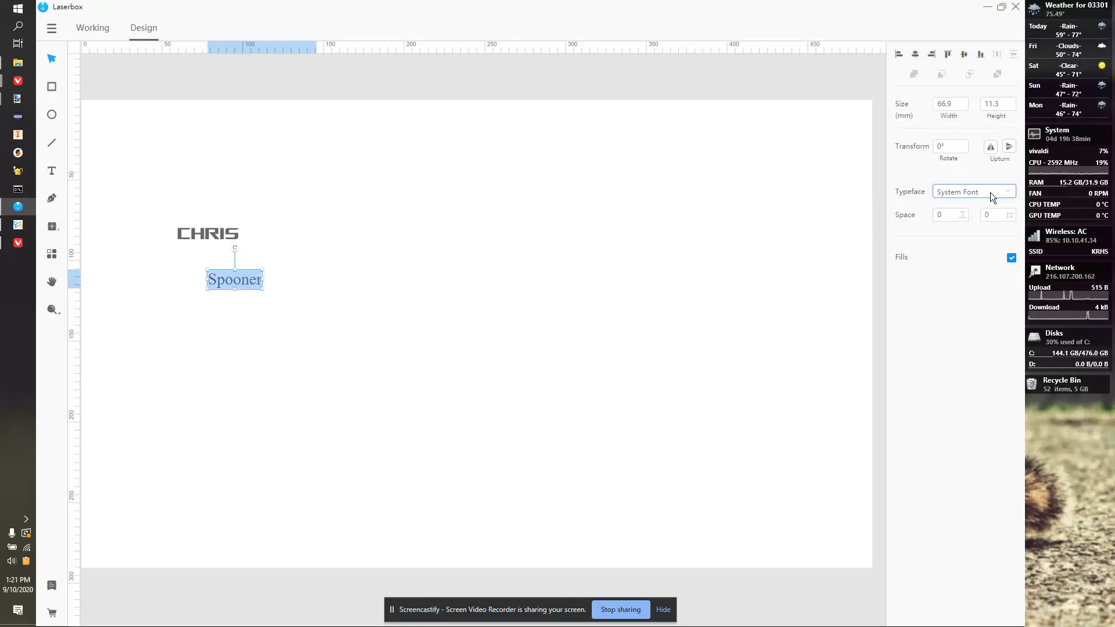
scroll(975, 249, "down", 20)
scroll(975, 263, "up", 10)
scroll(974, 263, "up", 10)
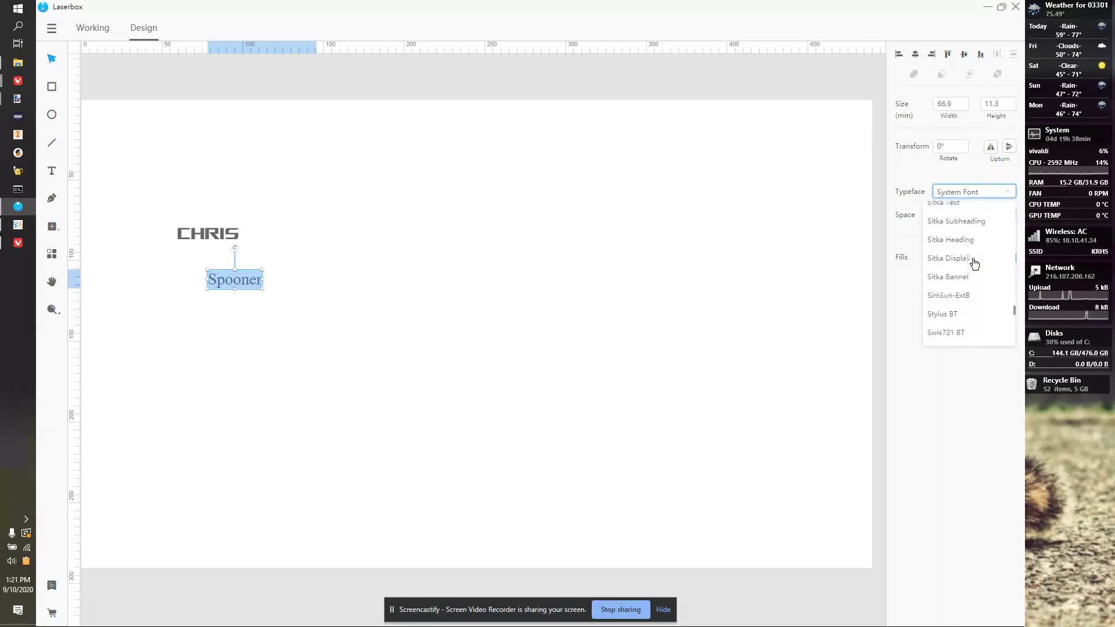
scroll(974, 263, "up", 5)
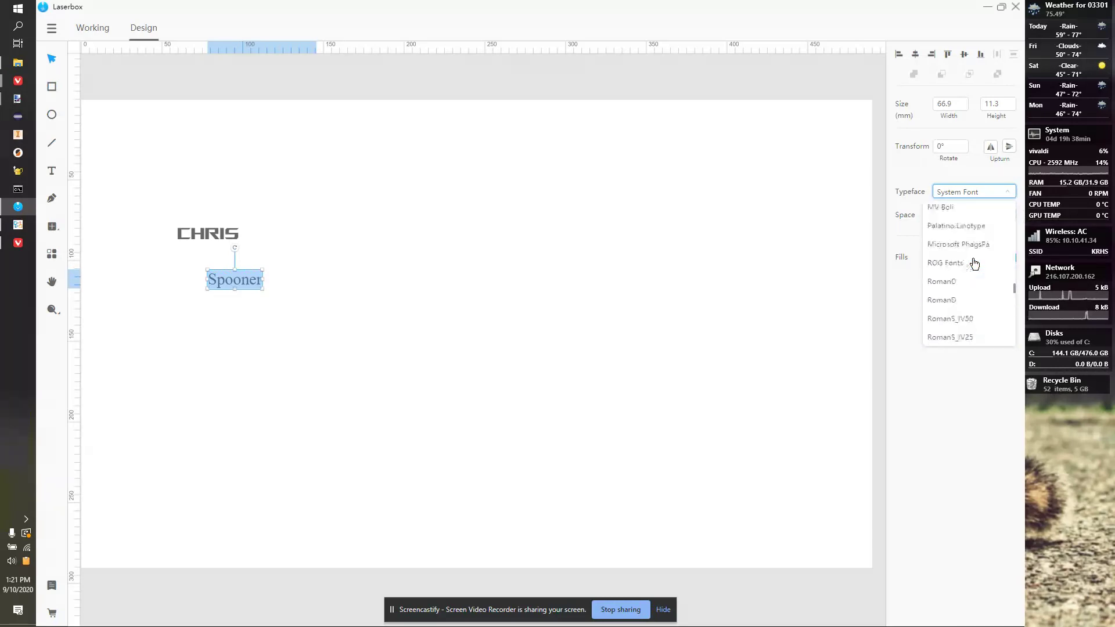
left_click(957, 269)
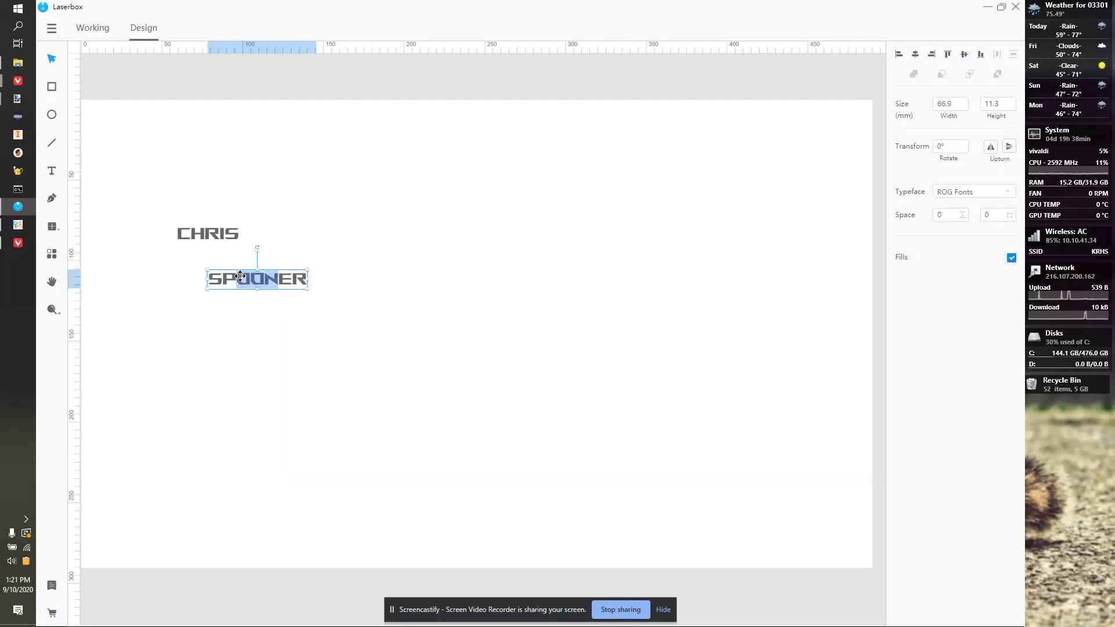
left_click(385, 262)
Centre the surname under the first name and move both together right and down.
left_click_drag(258, 278, 348, 271)
left_click(277, 287)
key("ctrl+a")
left_click(333, 229)
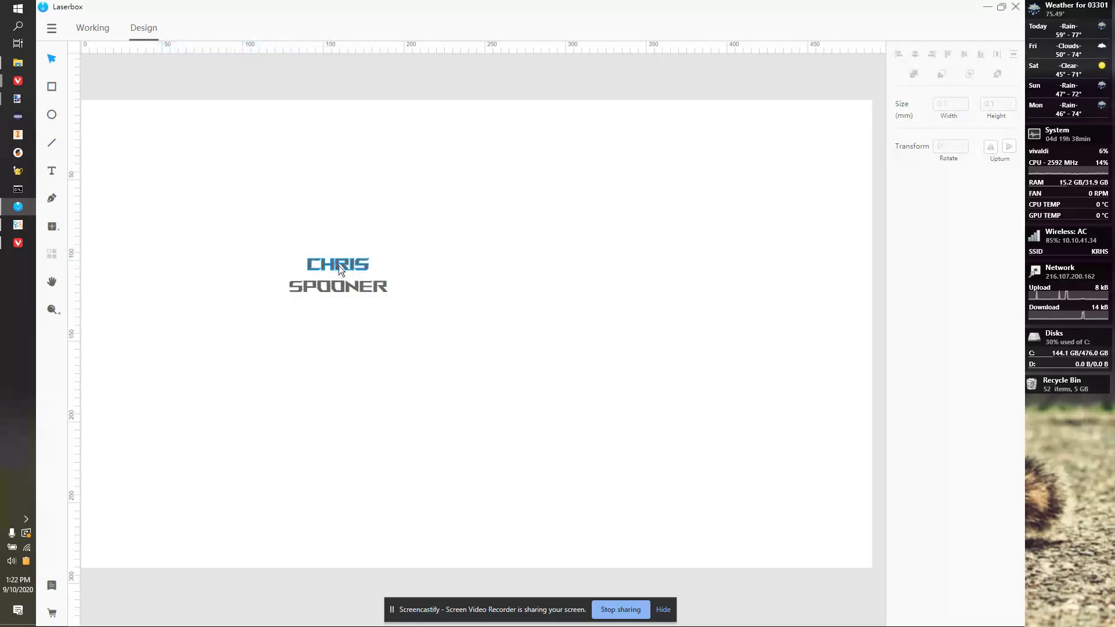
left_click(339, 267)
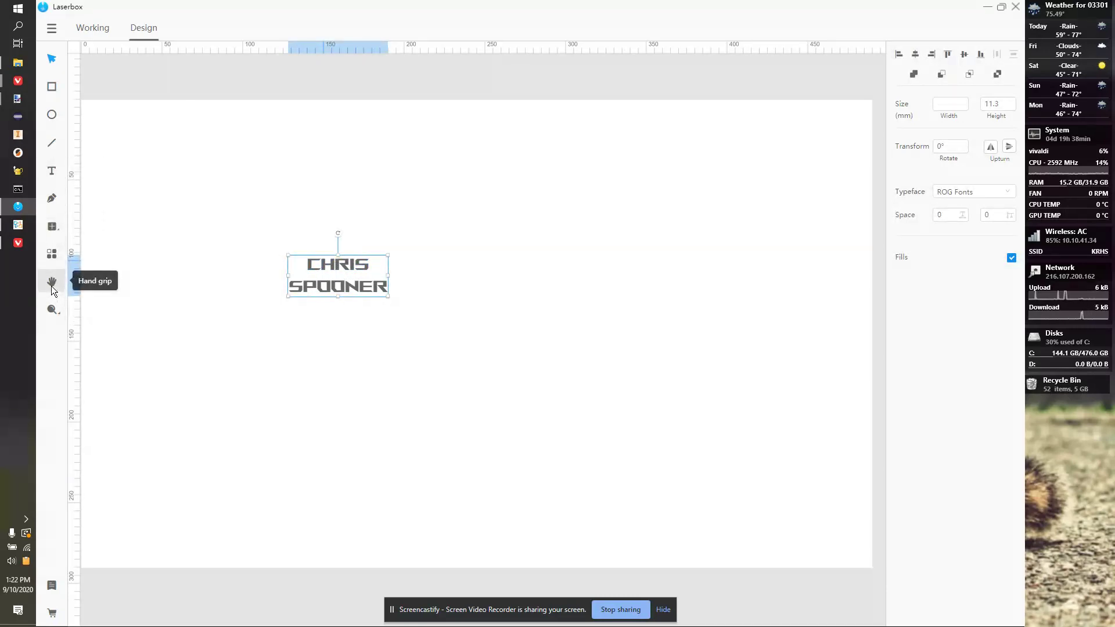
Move the first-name text up and left on the canvas and select both name objects.
left_click(51, 281)
left_click_drag(150, 206, 234, 227)
mouse_move(412, 287)
left_mouse_down()
mouse_move(358, 263)
mouse_move(401, 283)
left_mouse_up()
left_click(43, 70)
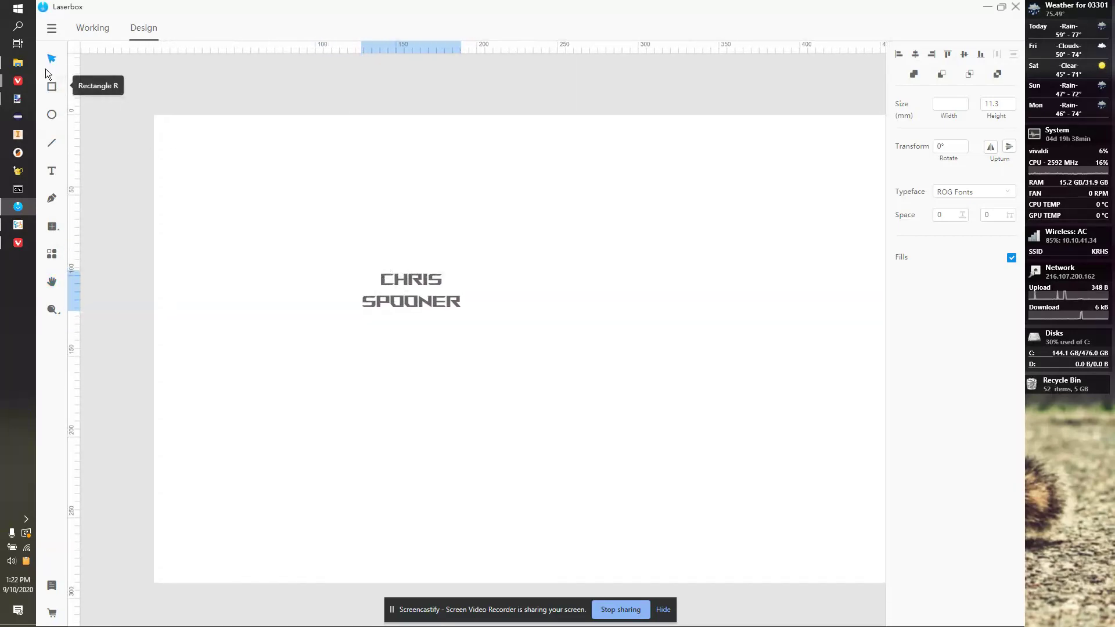
left_click_drag(418, 282, 203, 133)
key("ctrl+a")
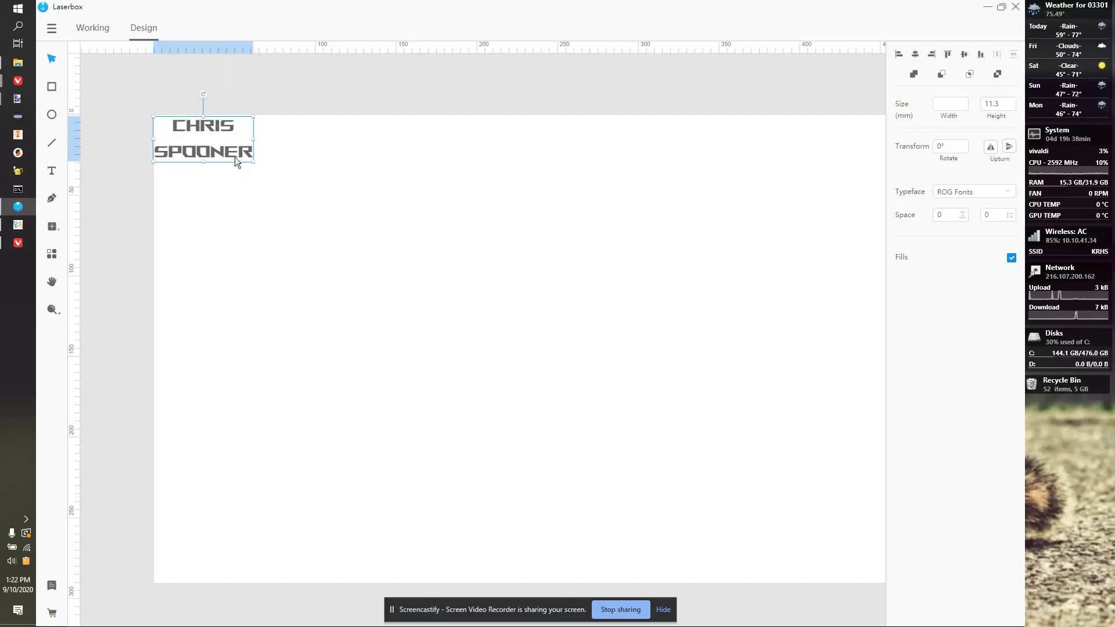
Shift the name pair down and right so it sits slightly in from the page's top-left corner.
scroll(207, 154, "down", 2)
scroll(249, 187, "up", 5)
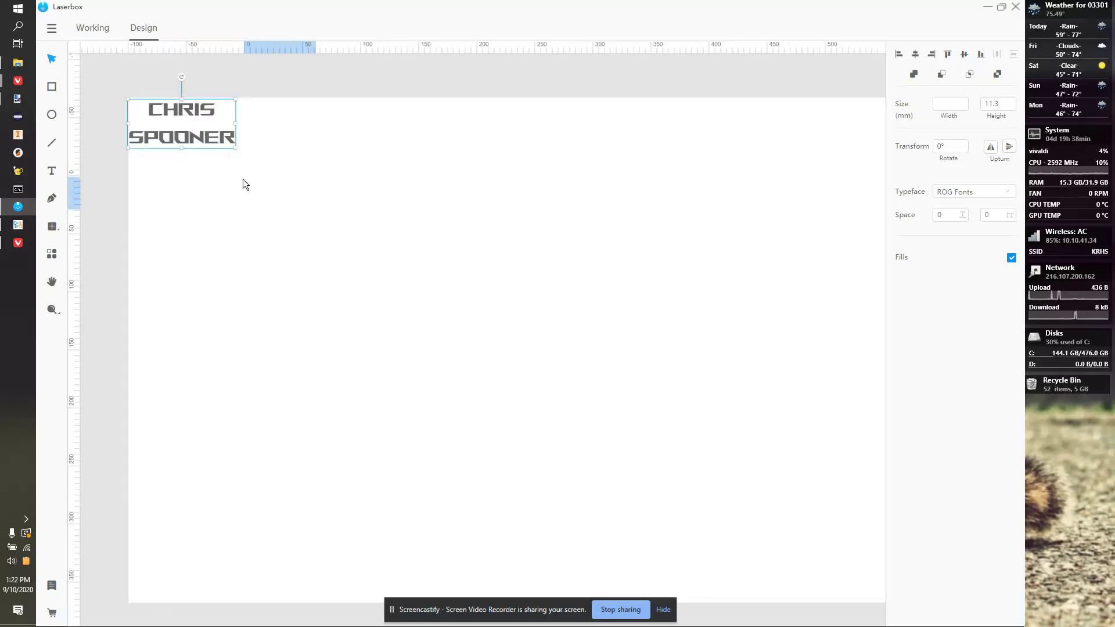
left_click(52, 281)
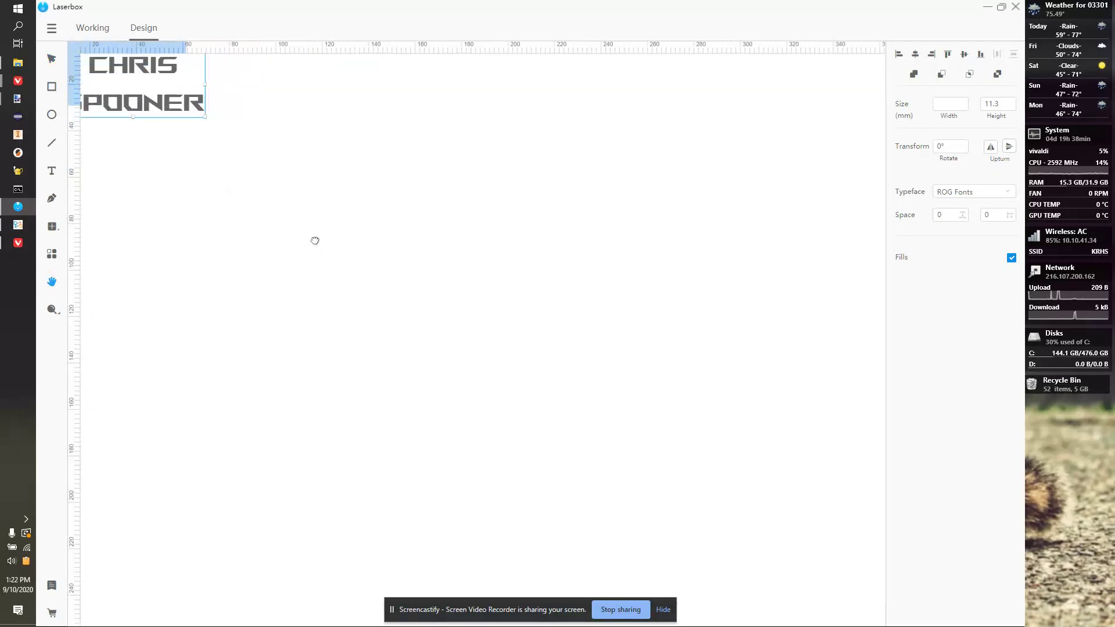
left_click_drag(273, 216, 480, 403)
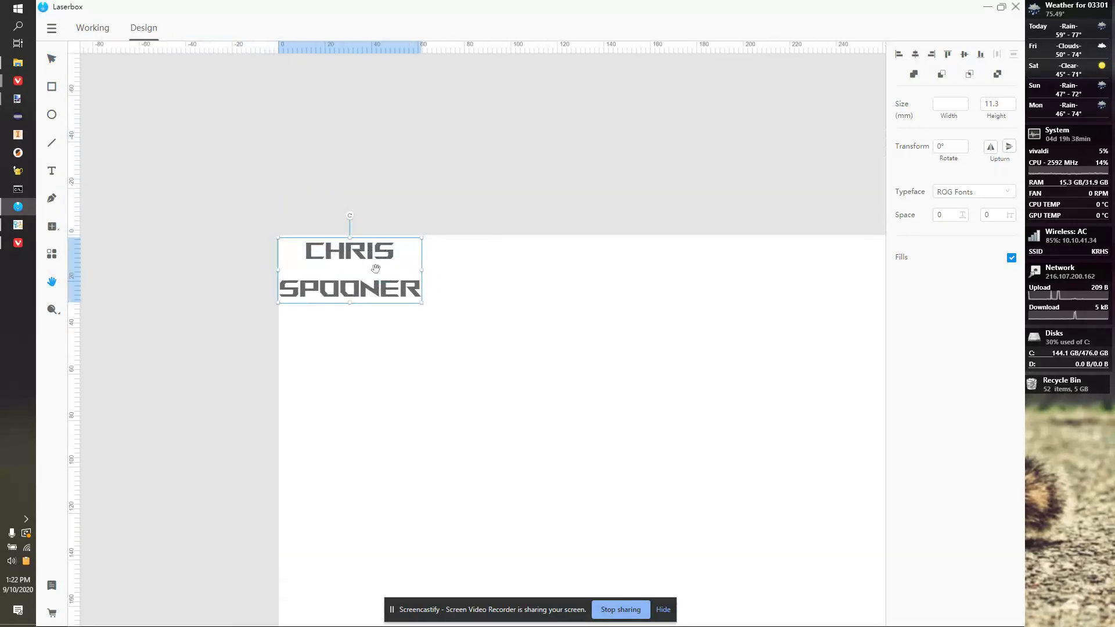
left_click_drag(372, 268, 400, 289)
key("v")
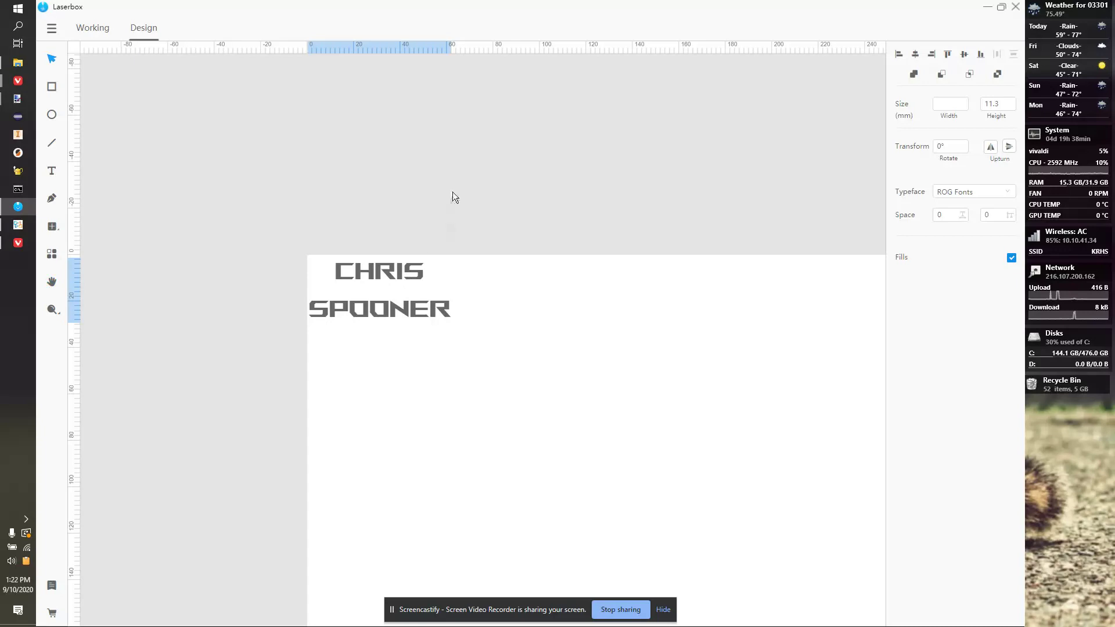
left_click(51, 57)
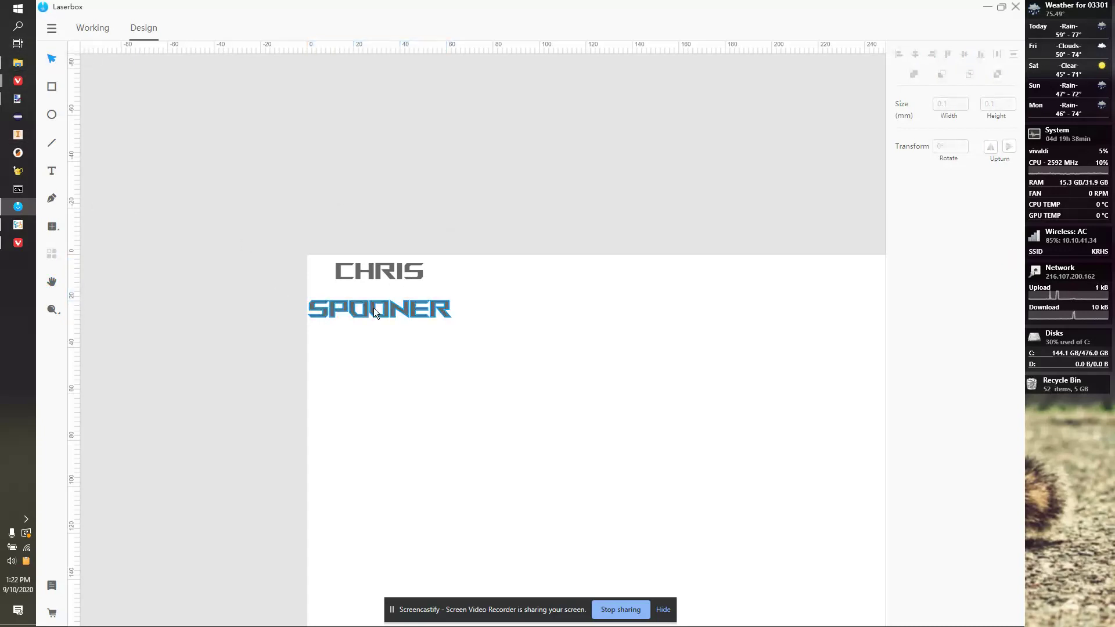
left_click(378, 291)
left_click_drag(383, 291, 421, 310)
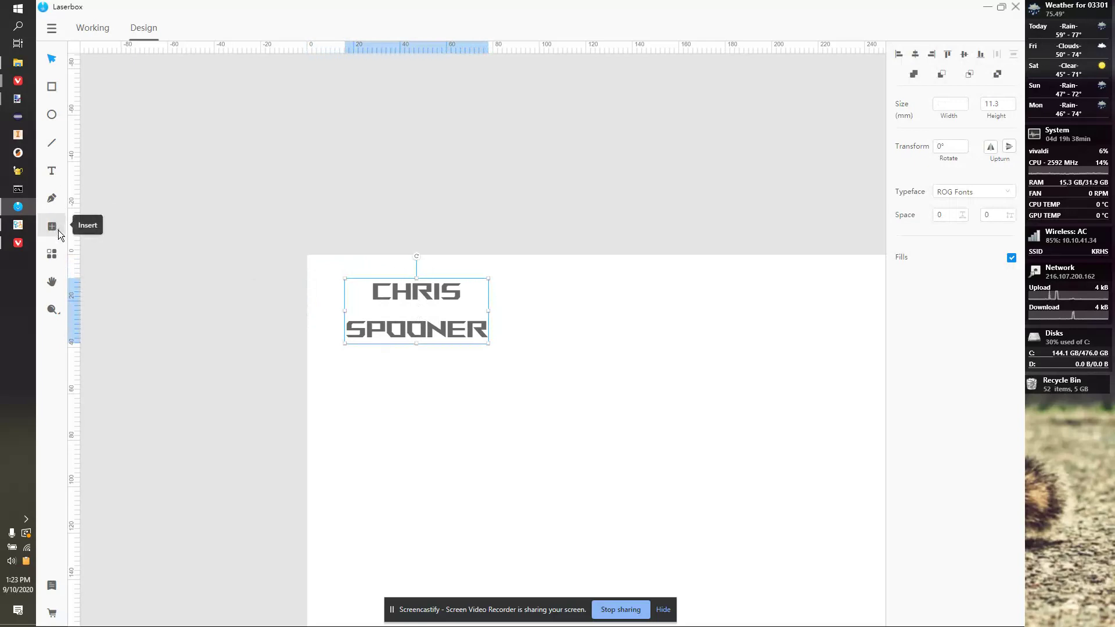
Insert a lightning-bolt shape from the Graphics library and scale it to about 64.1 × 99.0 mm.
left_click(53, 227)
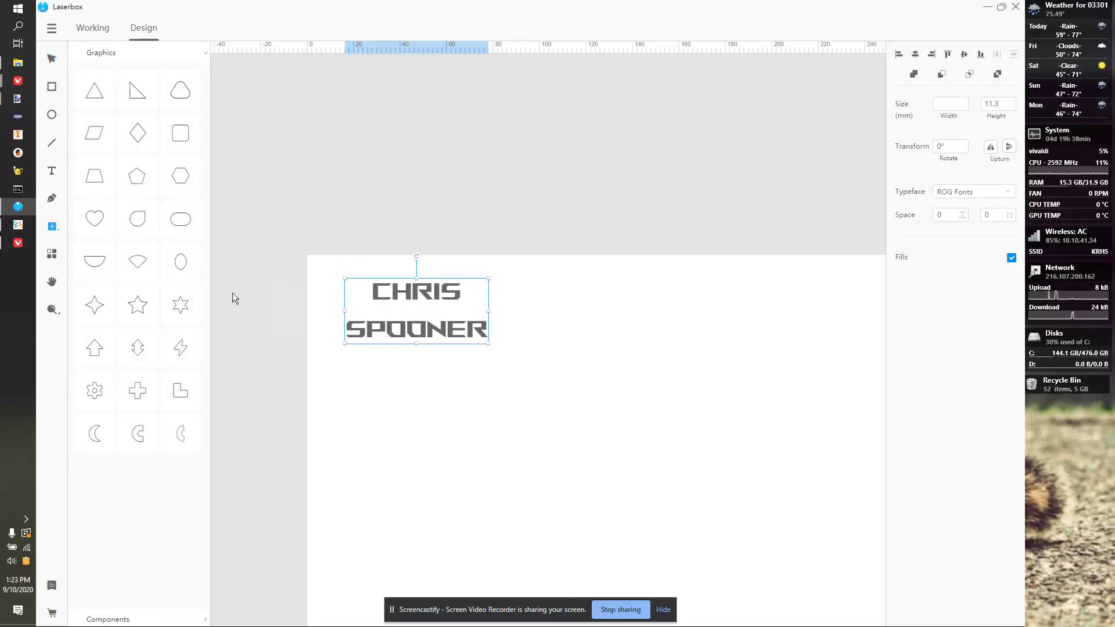
left_click_drag(181, 347, 327, 350)
left_click_drag(378, 415, 461, 554)
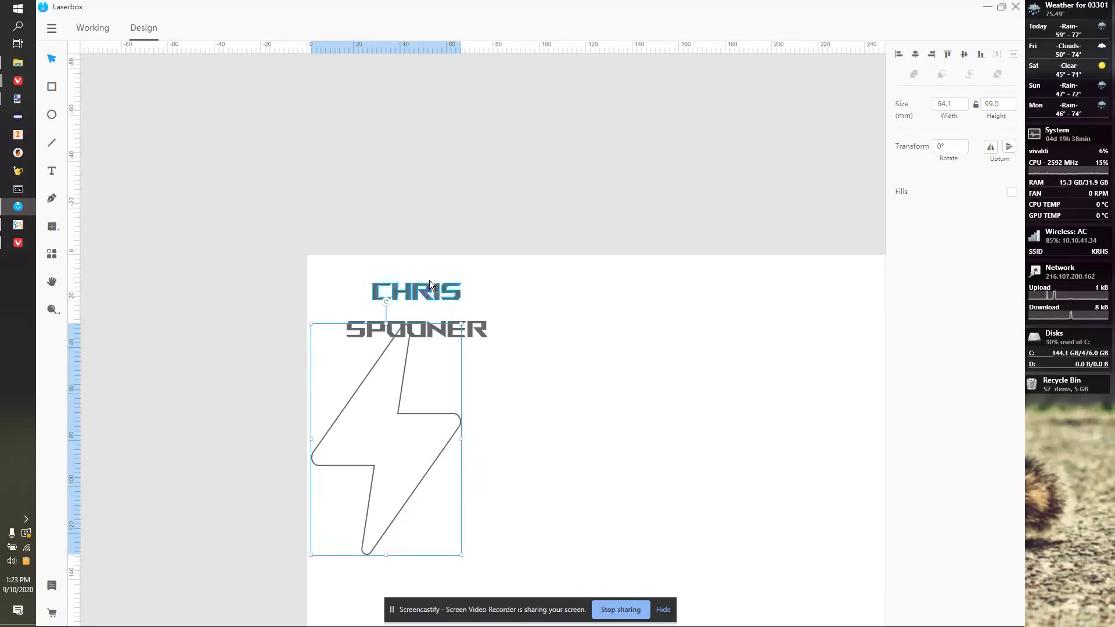
Move both name lines into the lightning bolt and shift the whole design right and up.
left_click_drag(420, 291, 395, 429)
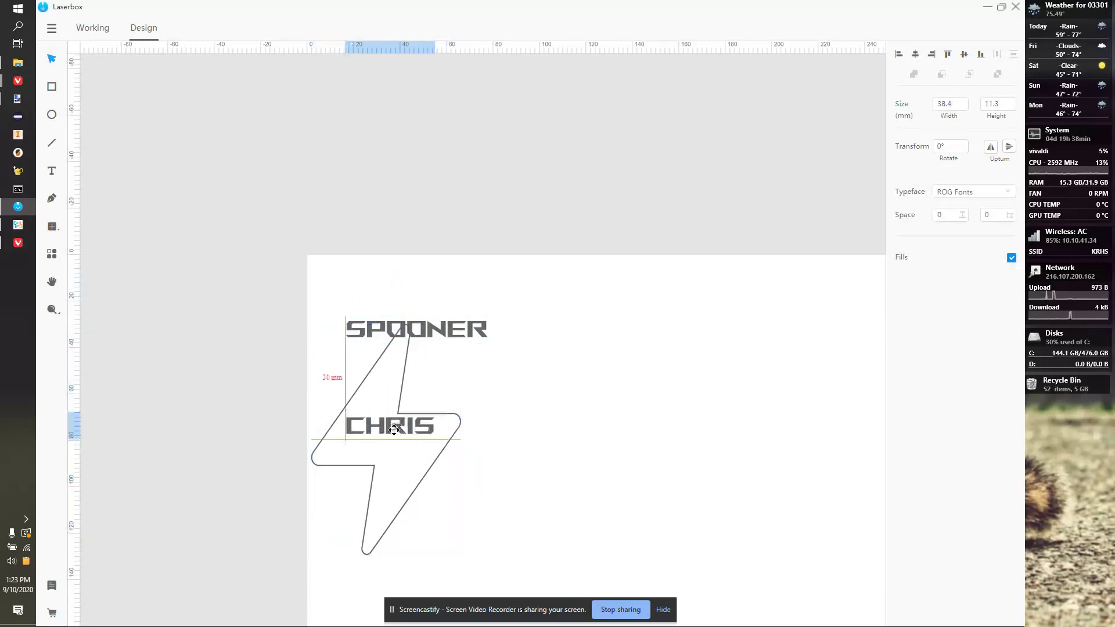
left_click_drag(395, 334, 374, 452)
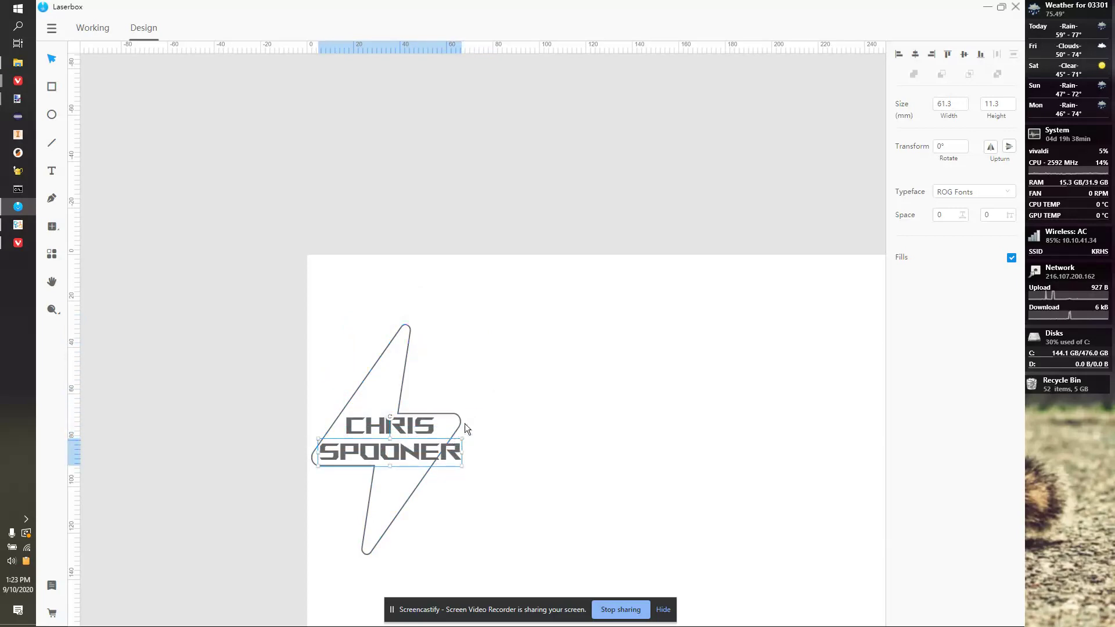
key("ctrl+a")
left_click_drag(446, 375, 536, 348)
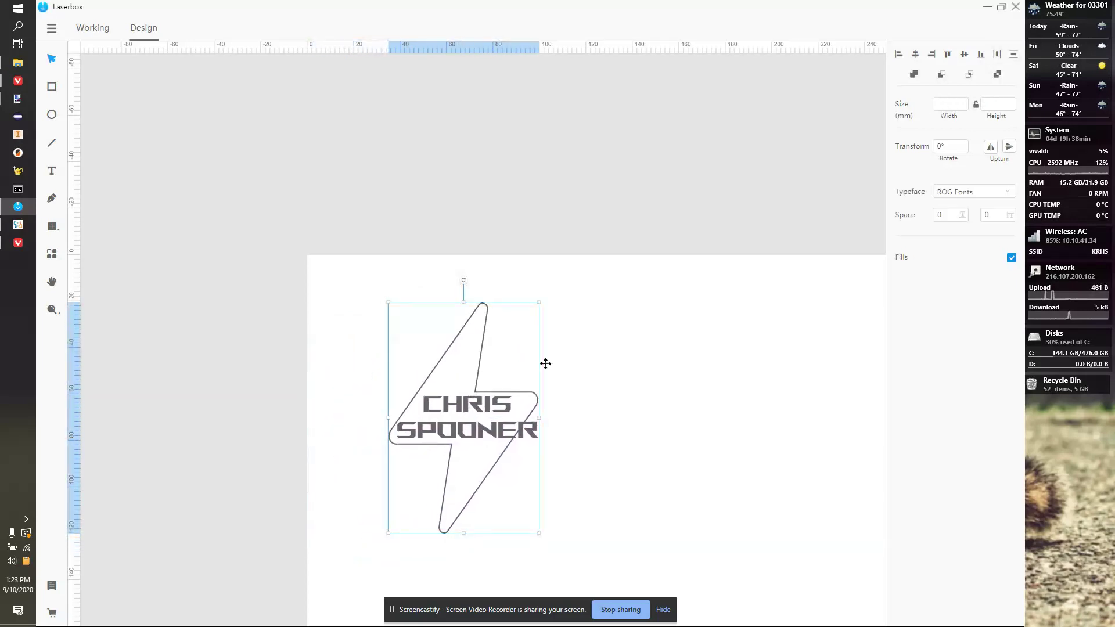
left_click_drag(540, 534, 555, 550)
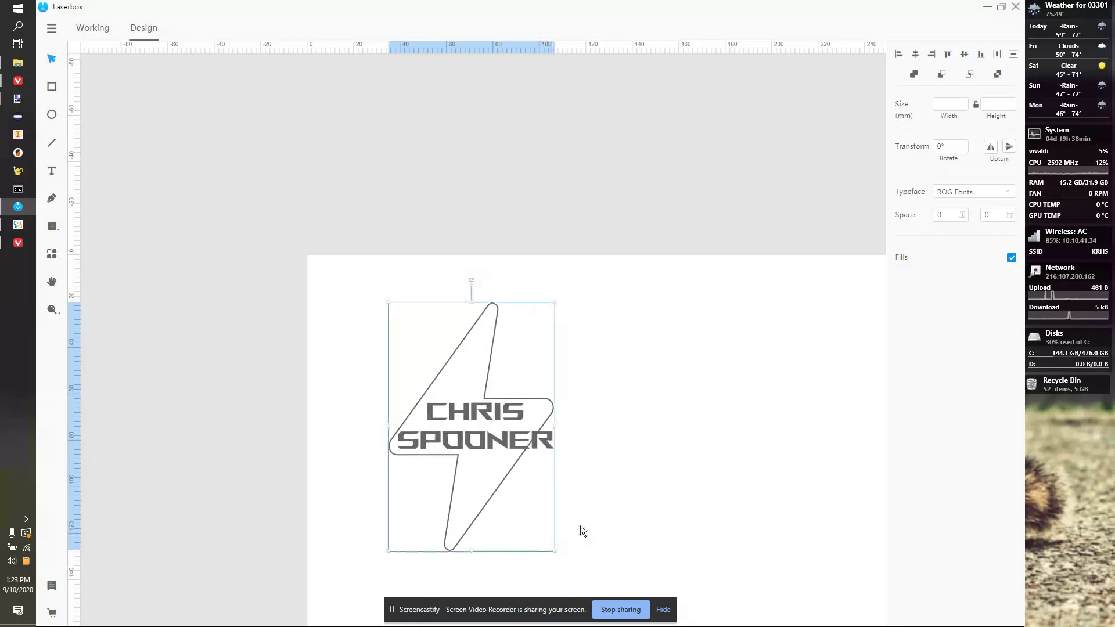
key("ctrl+z")
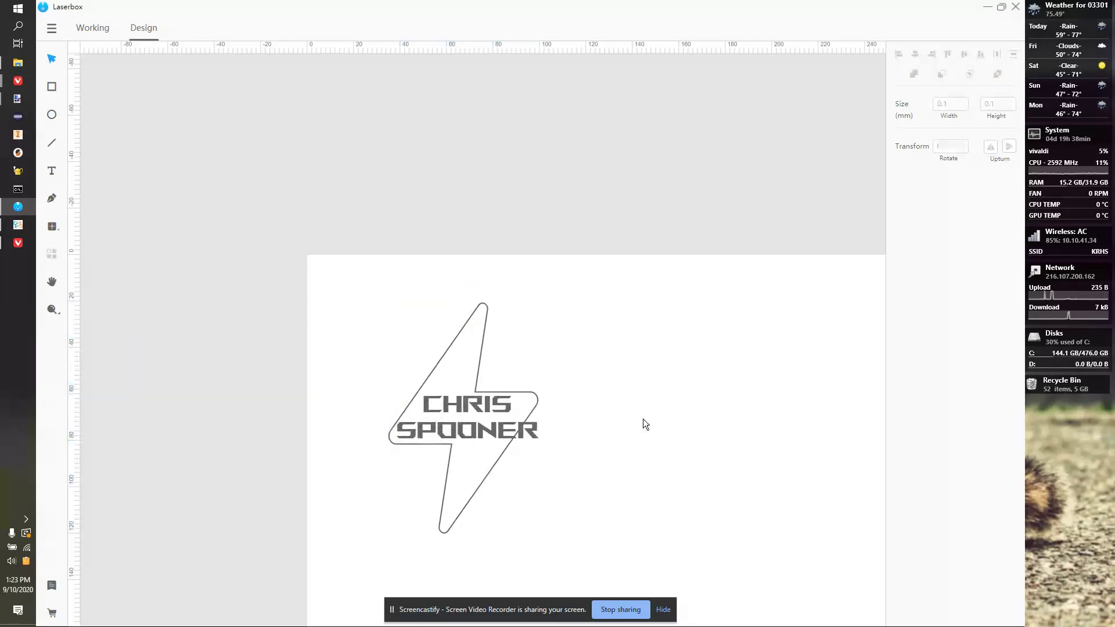
Resize the lightning bolt to roughly 85 × 123.5 mm so it frames the name.
left_click(485, 347)
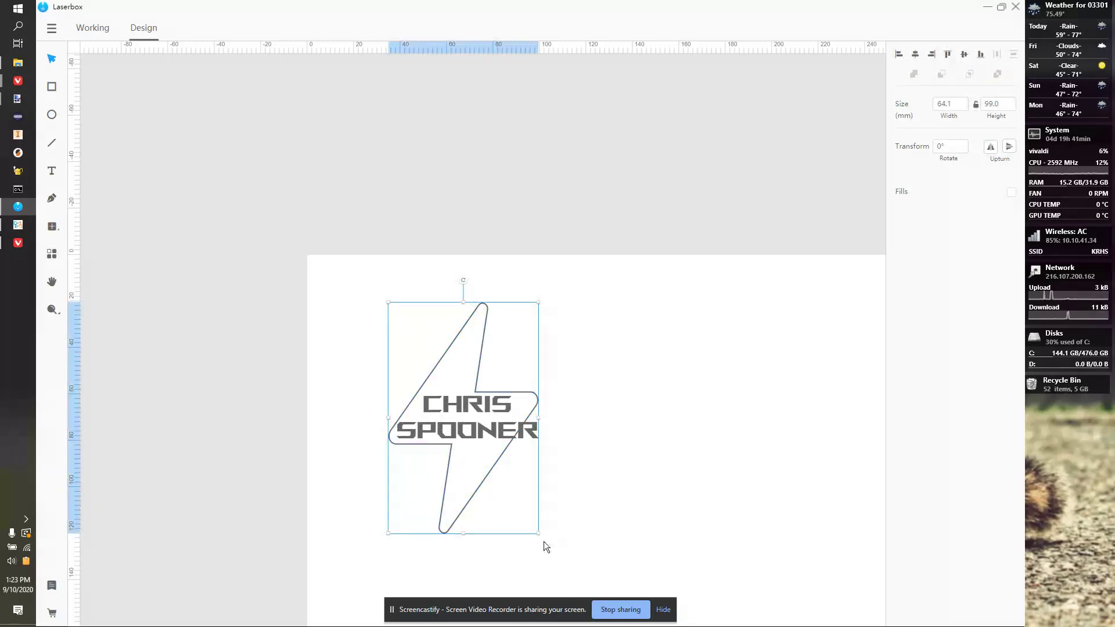
left_click_drag(538, 534, 576, 564)
left_click_drag(386, 302, 367, 277)
left_click_drag(578, 423, 571, 423)
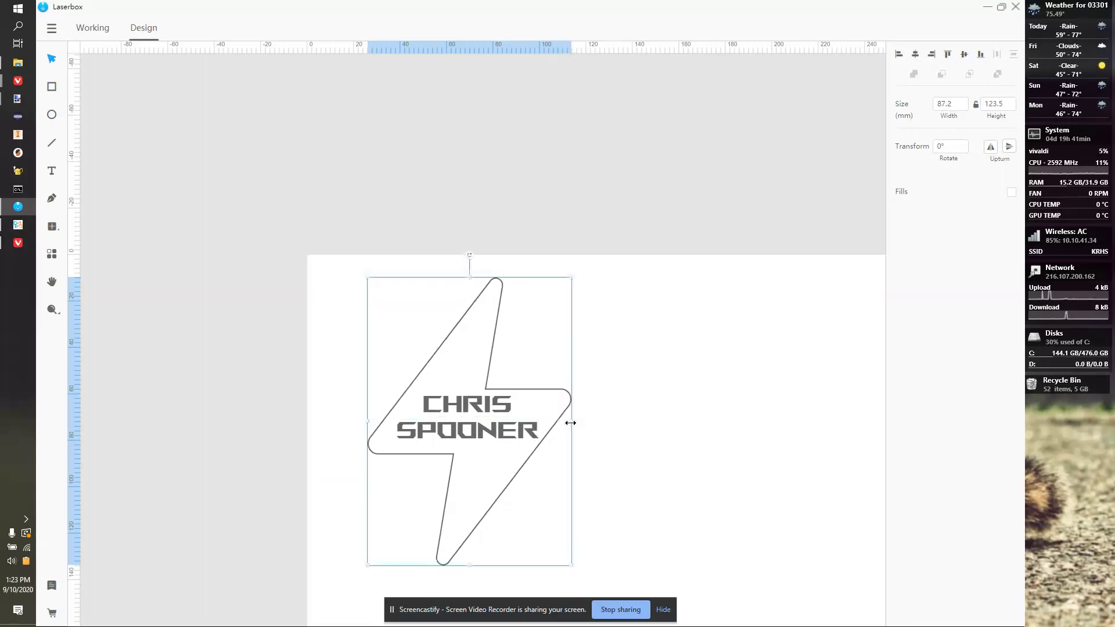
left_click_drag(369, 421, 378, 421)
left_click(621, 333)
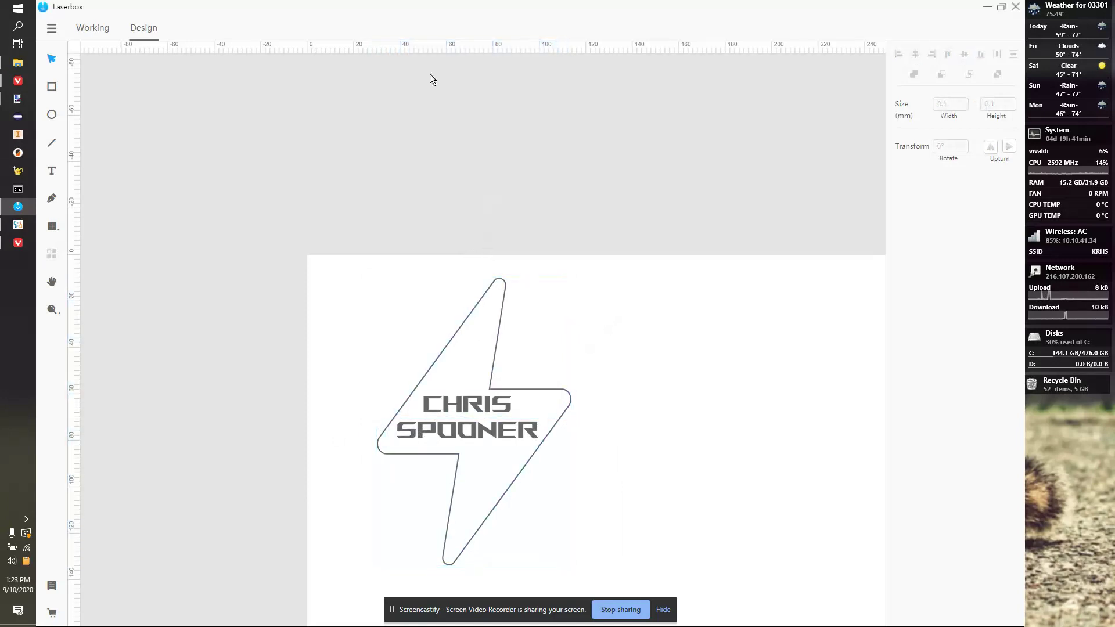
Return to the Working view to see the bolt and name in laser colours.
left_click(105, 30)
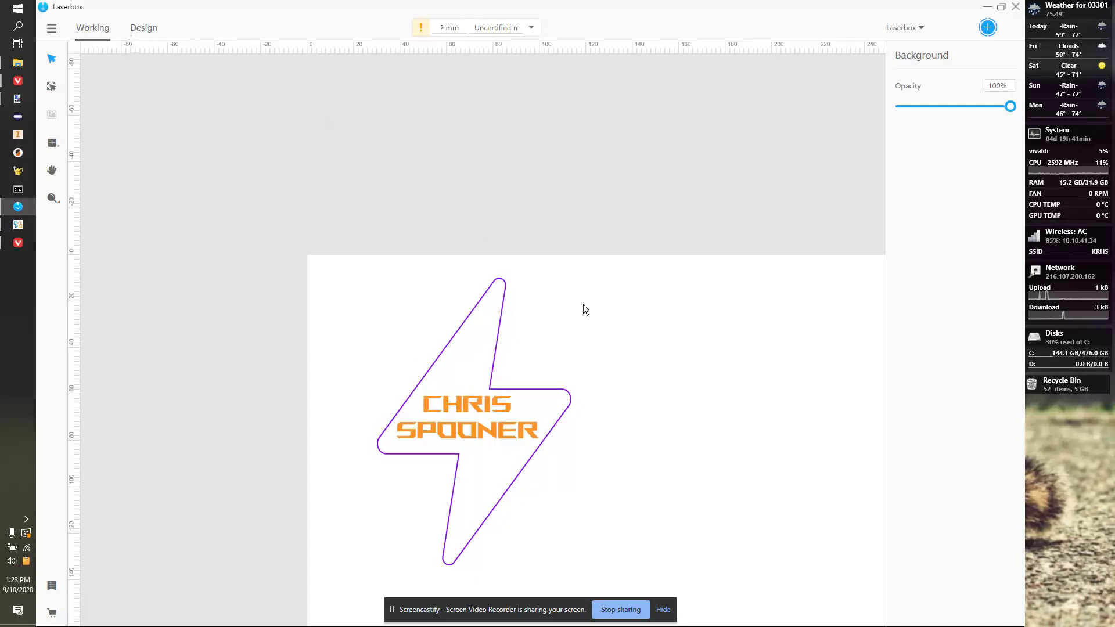
Draw a 4.5 mm circular hanging hole at the bolt's top tip, then open the main menu in Working view.
left_click(144, 28)
left_click(52, 114)
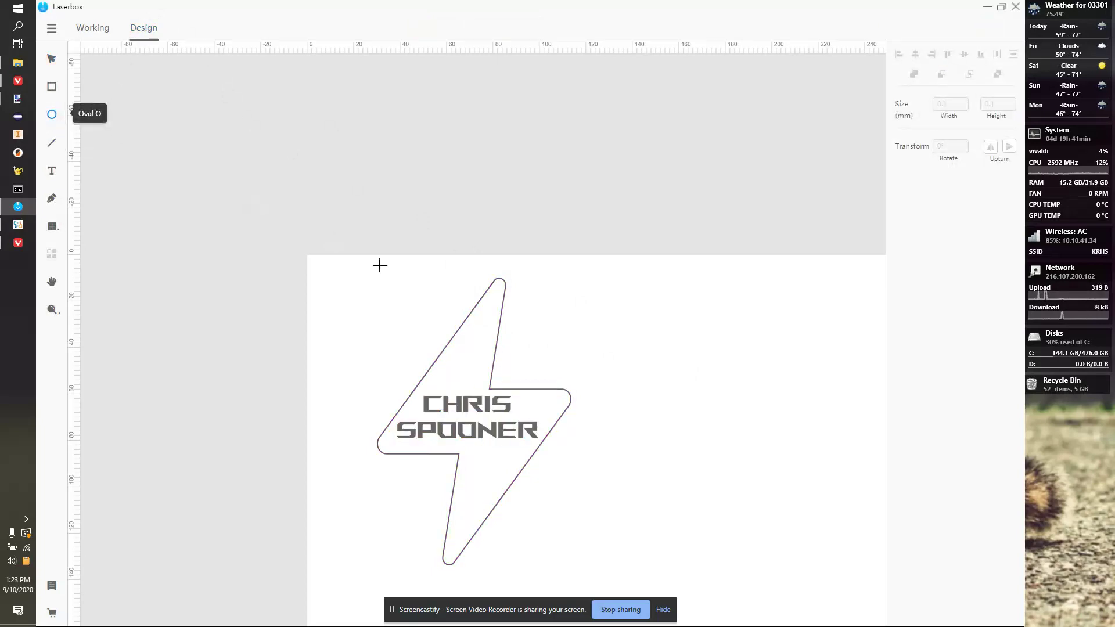
mouse_move(481, 317)
left_mouse_down()
mouse_move(492, 330)
mouse_move(491, 299)
left_mouse_up()
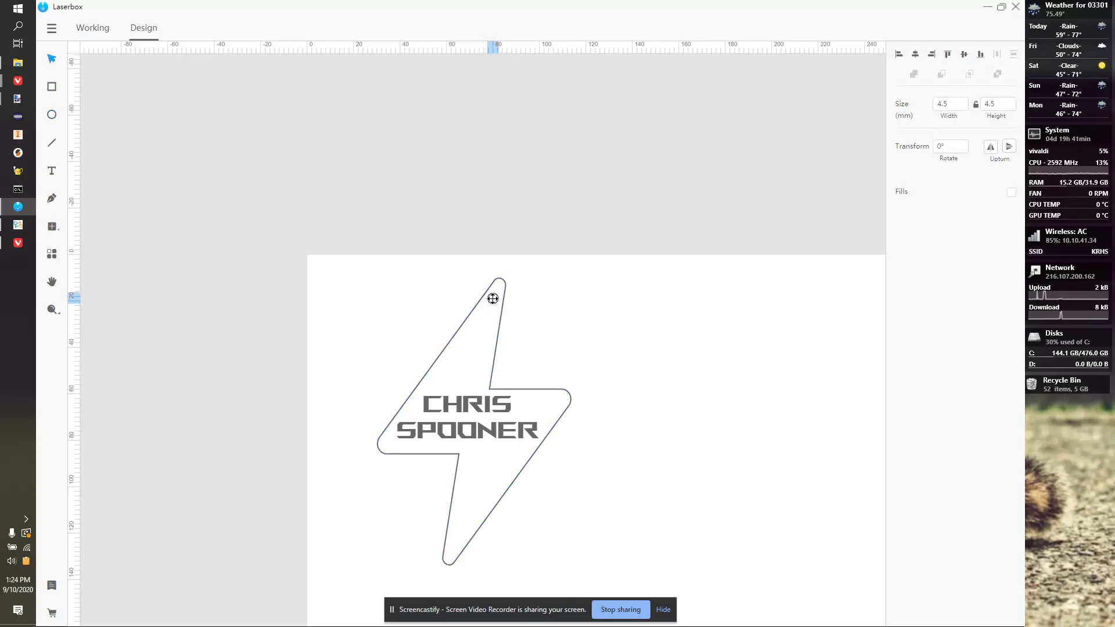
left_click(623, 326)
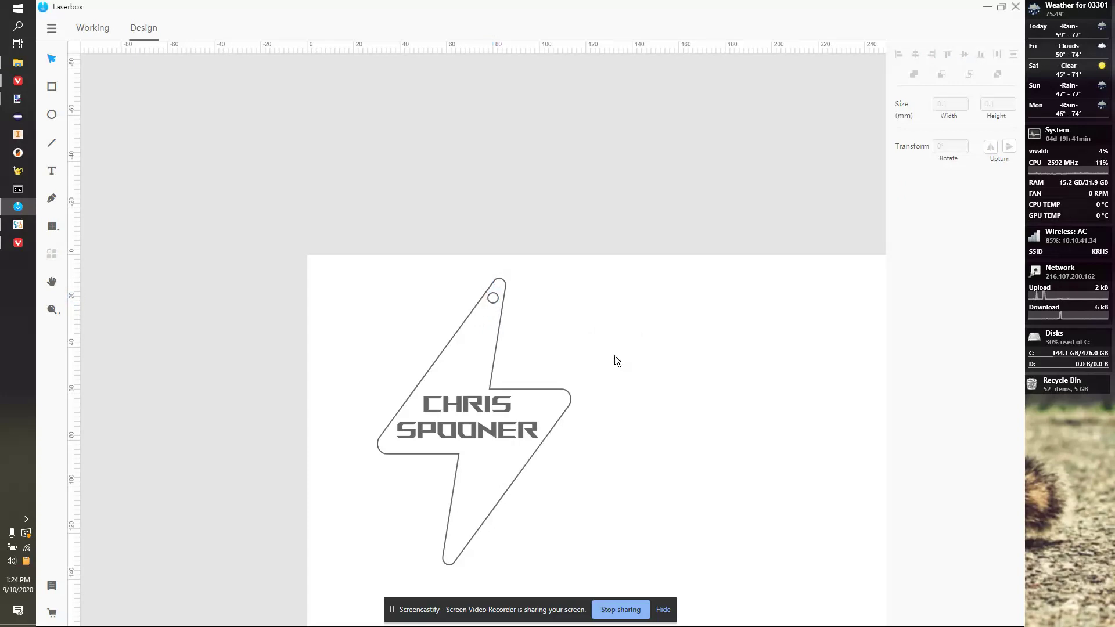
left_click(99, 32)
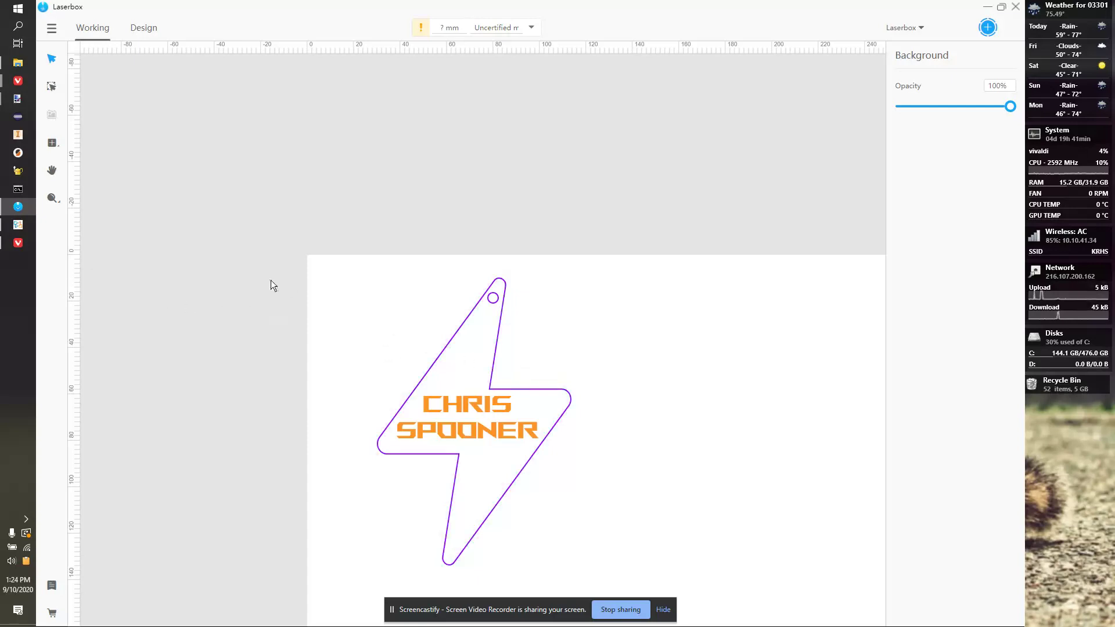
left_click(54, 31)
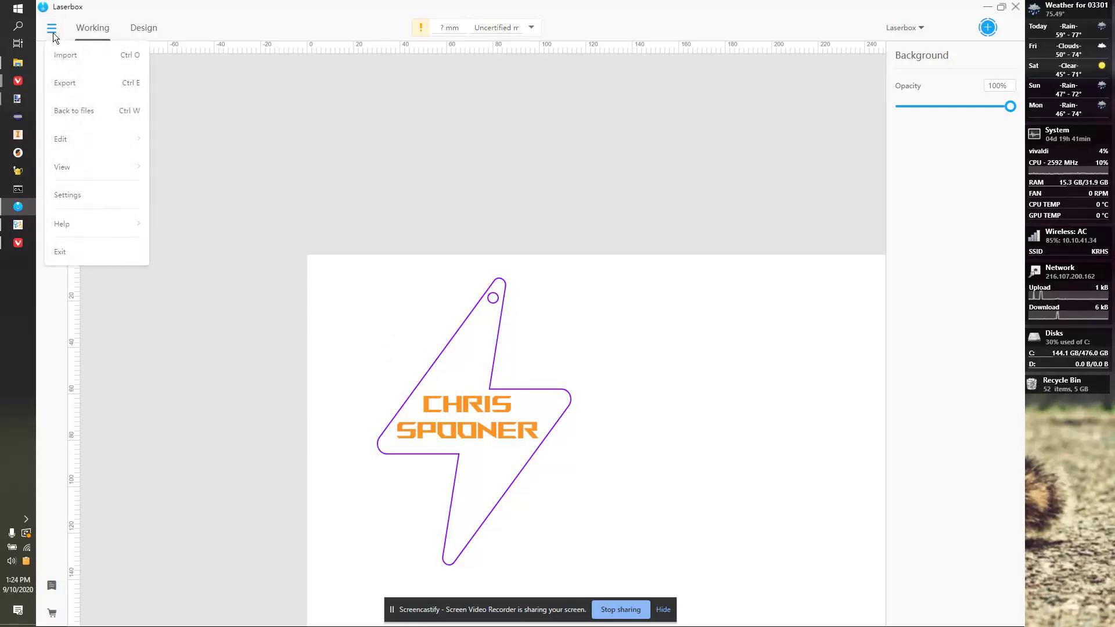
Export the design to the Downloads folder under the file name 'Spooner Keyring'.
left_click(75, 89)
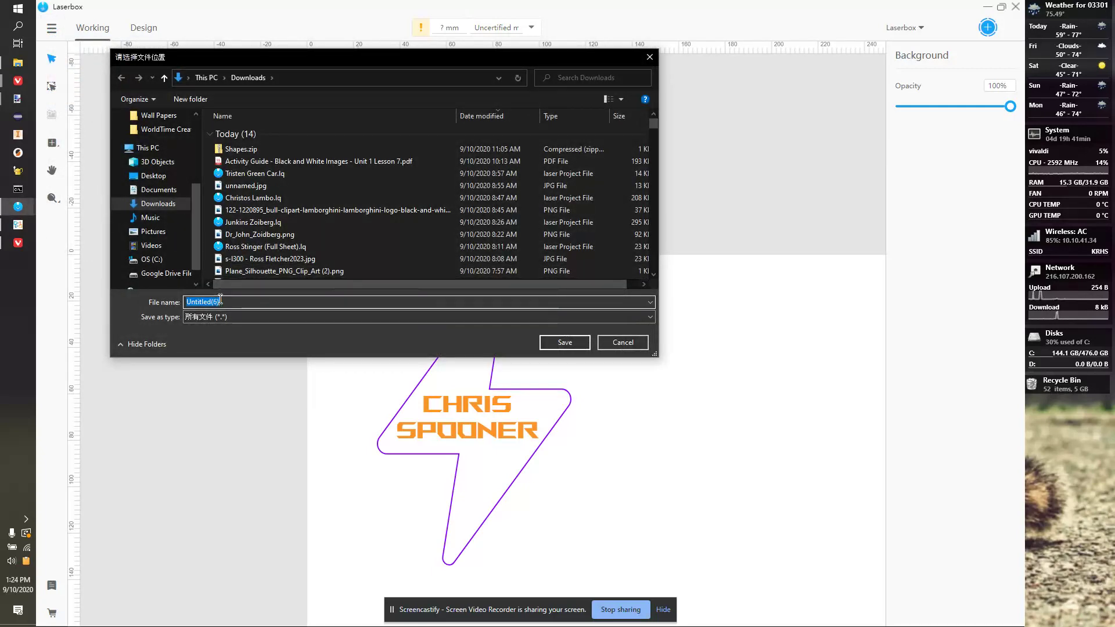
type("Spooner")
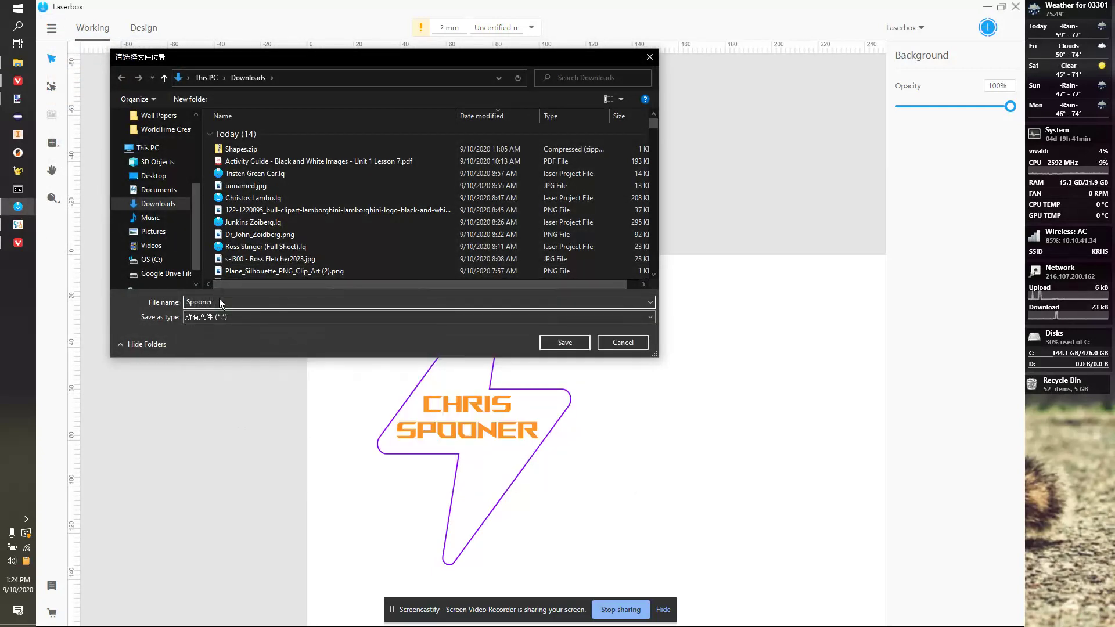
type(" Keyring")
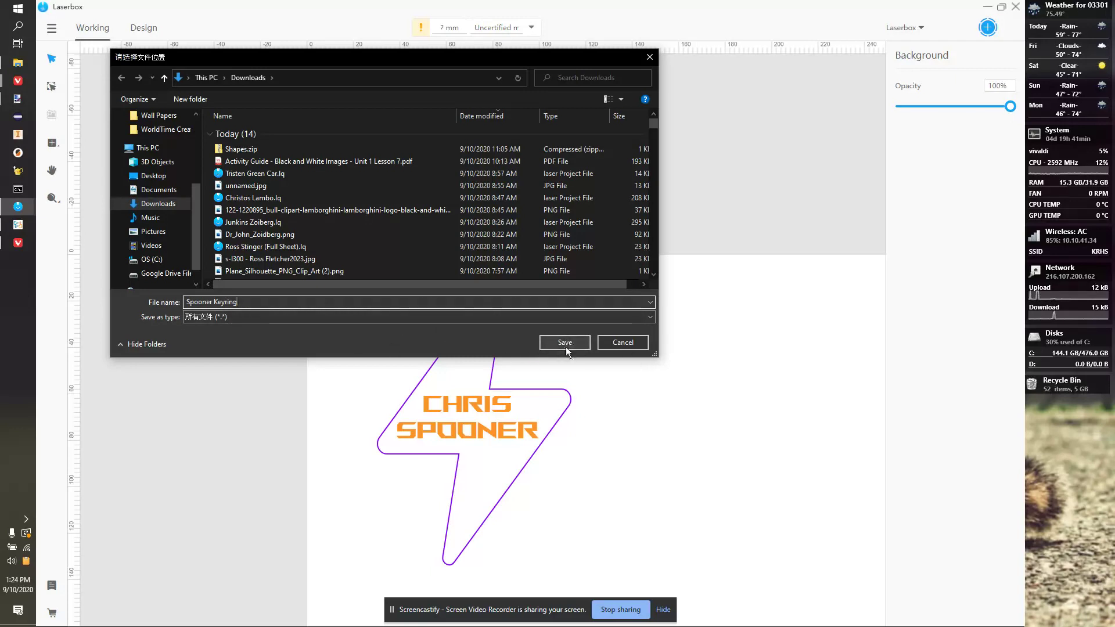
left_click(565, 343)
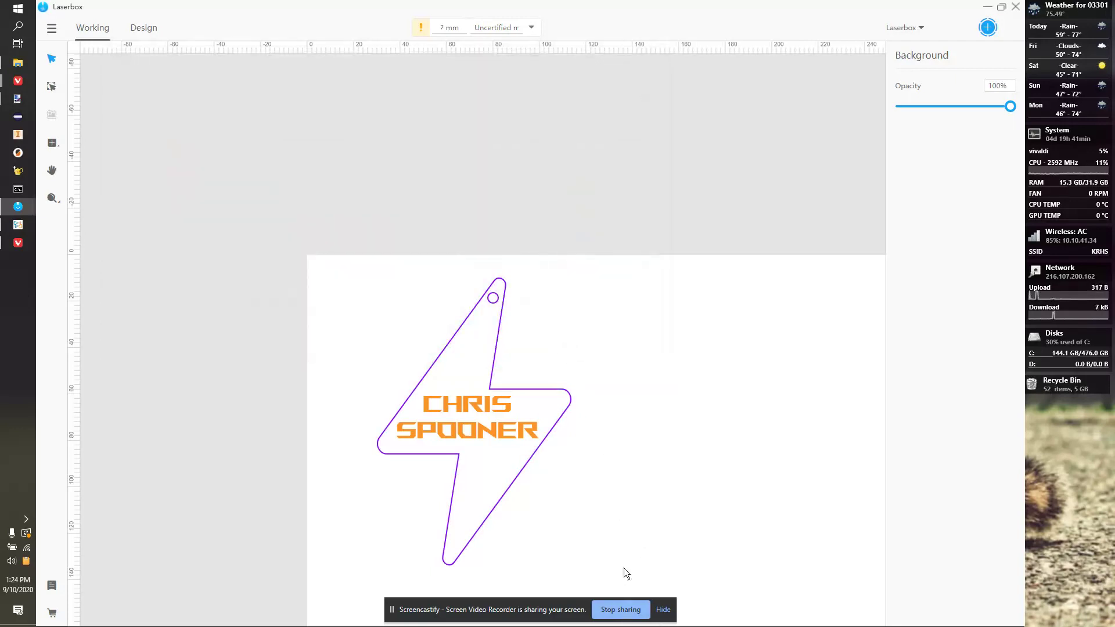